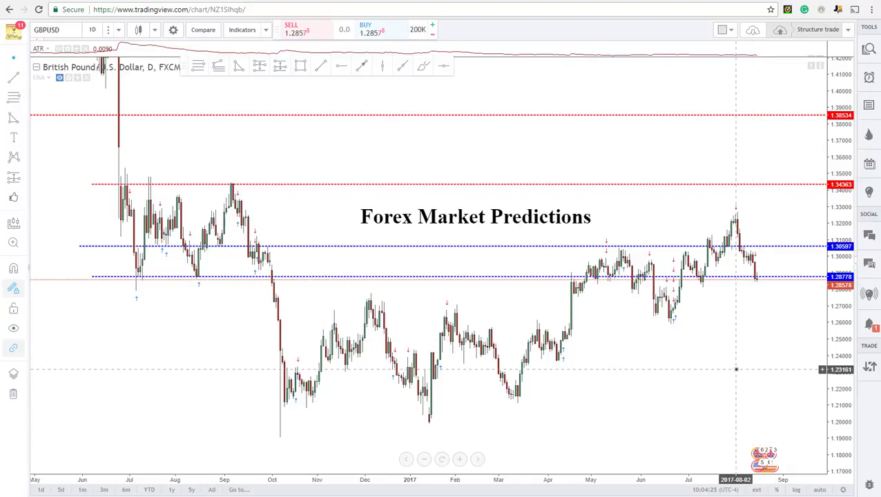
Circle the latest candles at the 1.28778 support line with a brush stroke, and remove the circle
scroll(589, 373, up, 2)
drag(836, 432, 816, 304)
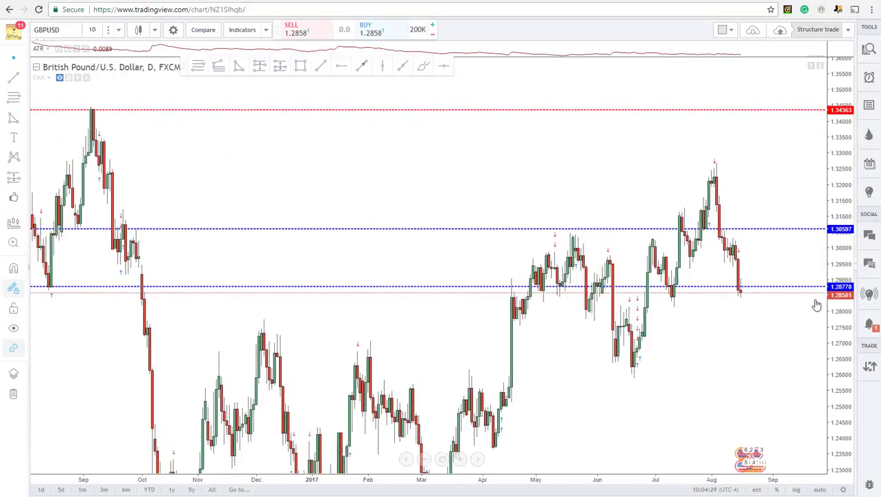
scroll(796, 311, down, 2)
drag(779, 334, 757, 337)
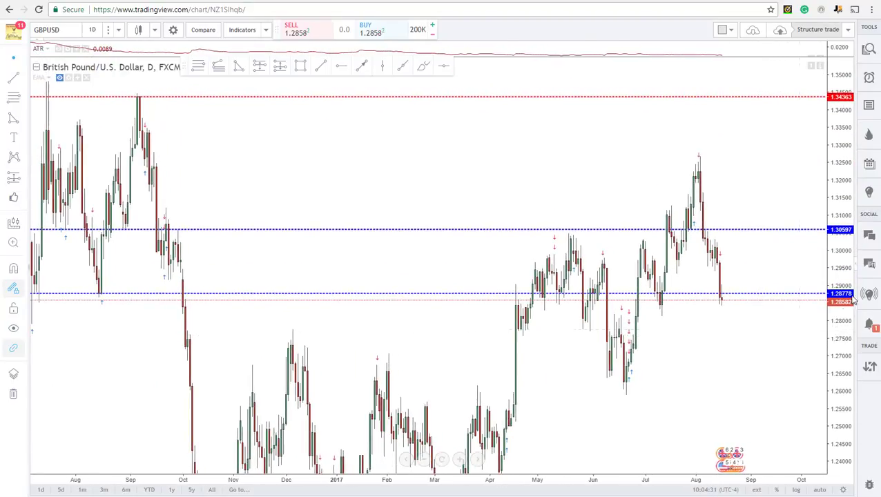
drag(846, 253, 757, 279)
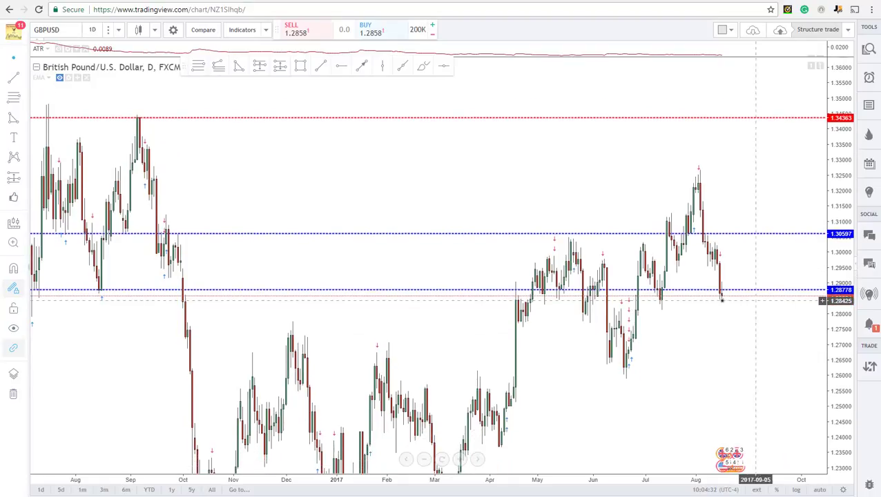
click(420, 66)
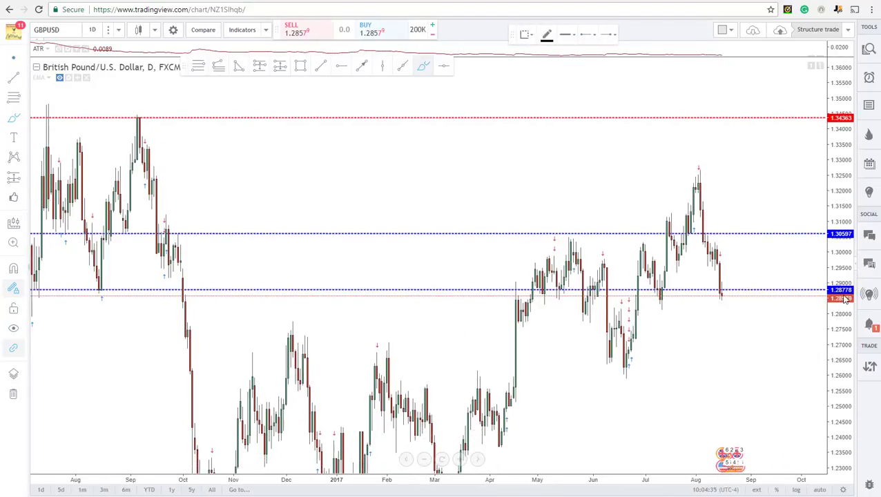
mouse_move(725, 298)
mouse_down()
mouse_move(712, 300)
mouse_move(740, 282)
mouse_move(734, 297)
mouse_up()
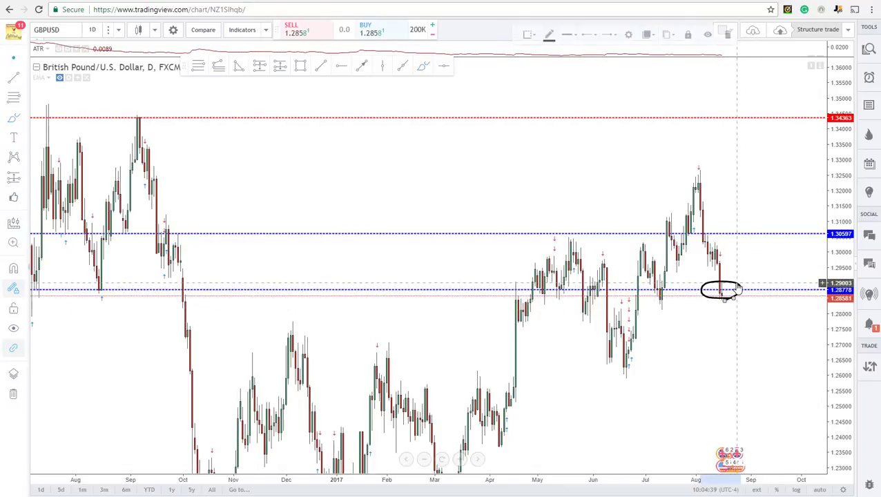
right_click(736, 284)
click(754, 433)
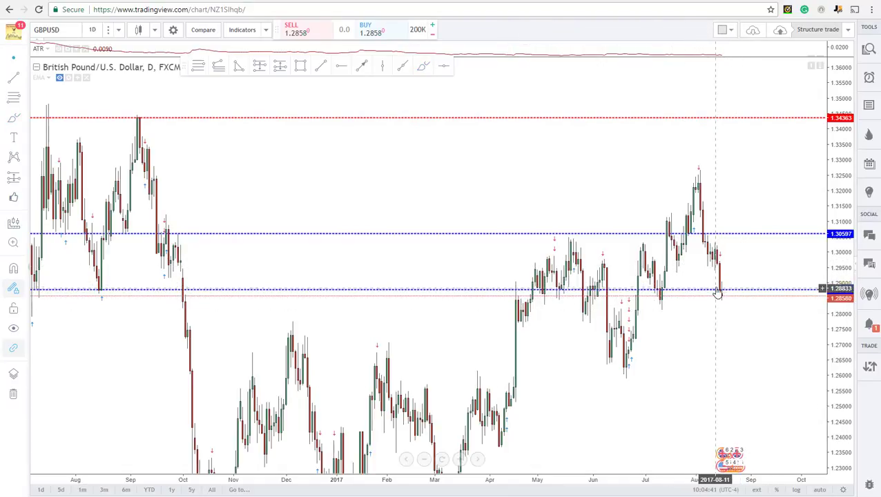
Place a blue horizontal ray at about 1.27692, starting near the July 2016 lows and extending across the chart
drag(672, 314, 599, 258)
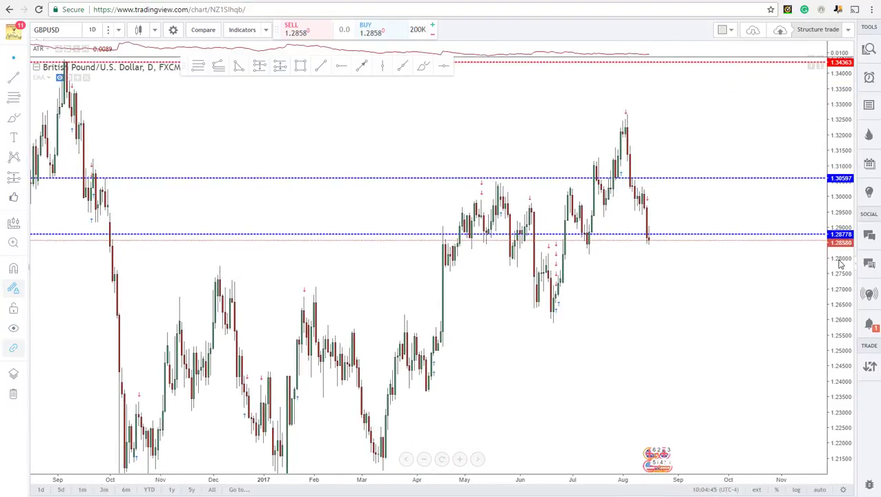
scroll(739, 324, down, 2)
scroll(739, 324, down, 2)
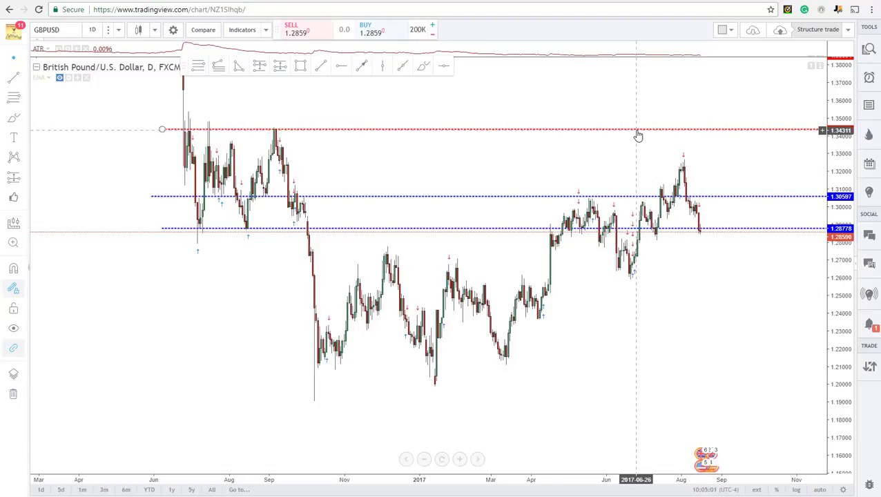
click(341, 67)
click(546, 34)
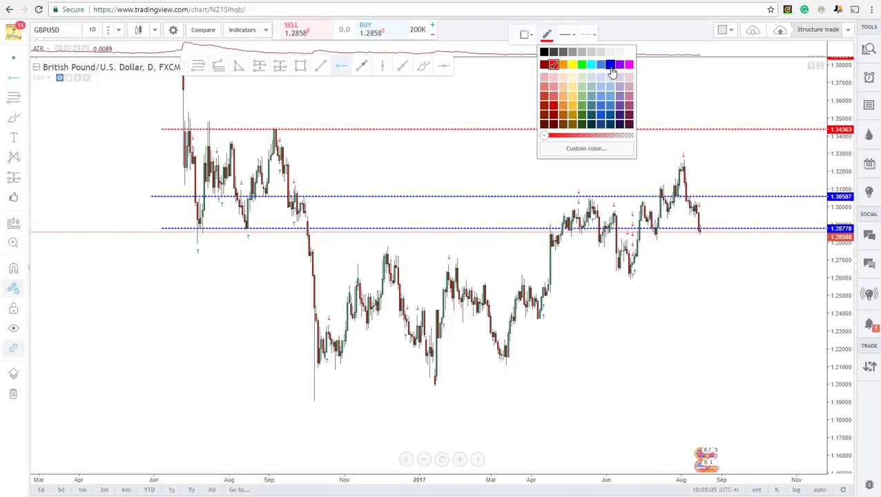
click(610, 65)
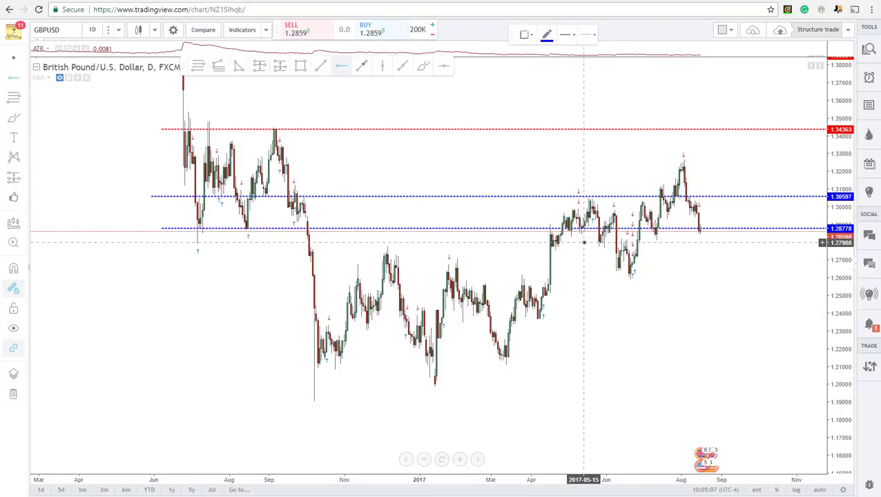
click(210, 247)
click(632, 326)
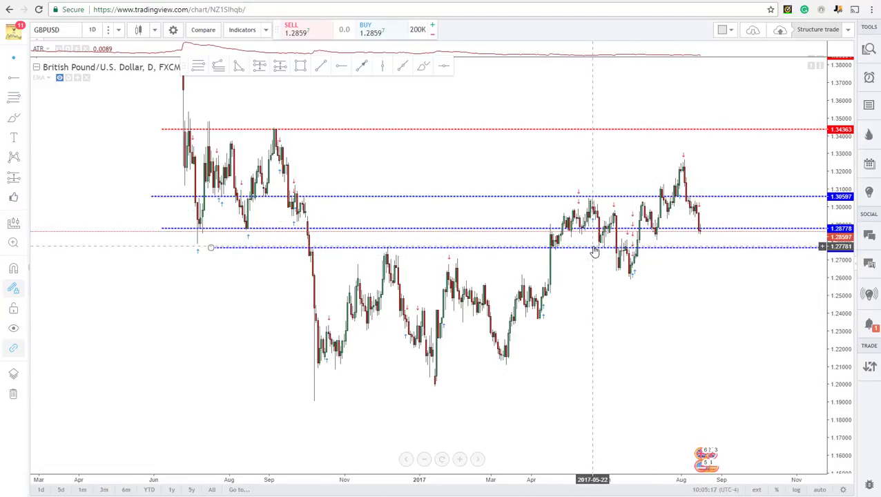
Draw three black arrows marking the December 2016 high and the two mid-2017 reactions around the 1.27692 line
click(362, 66)
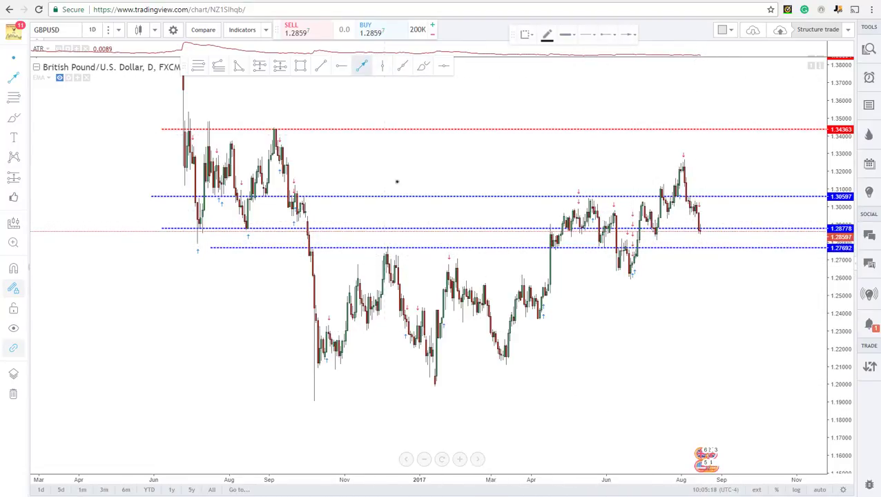
click(406, 186)
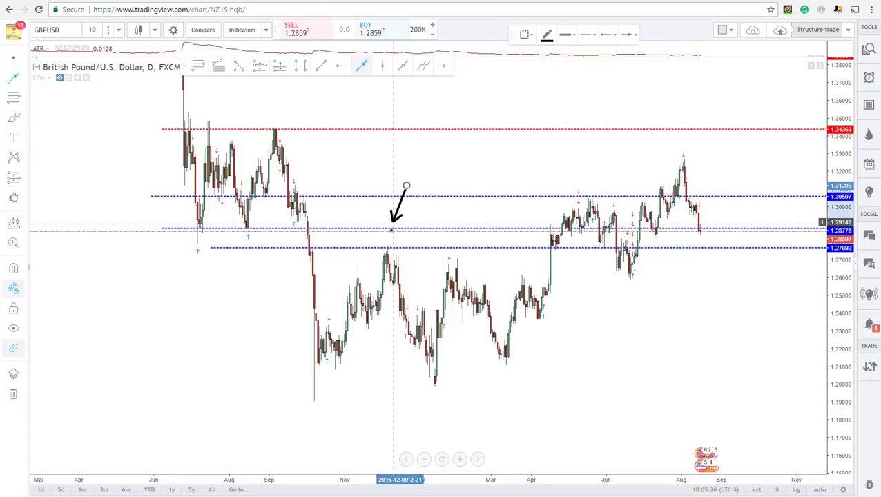
click(390, 233)
click(587, 316)
click(605, 257)
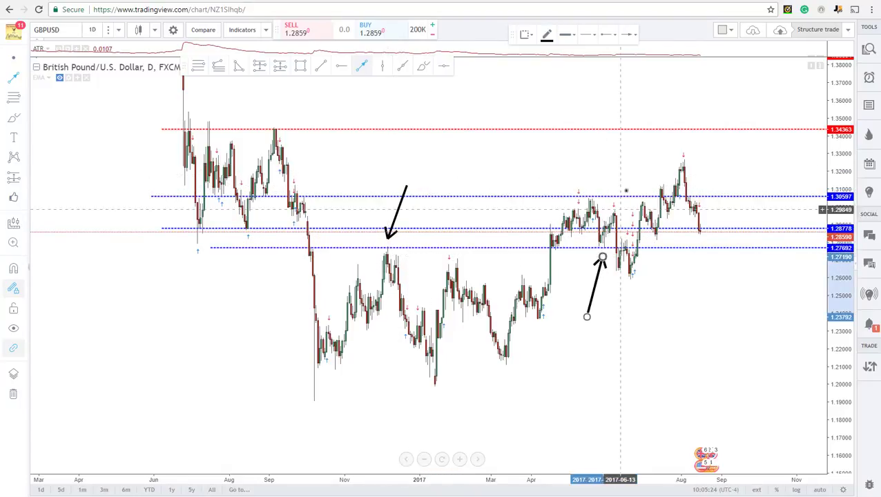
click(626, 174)
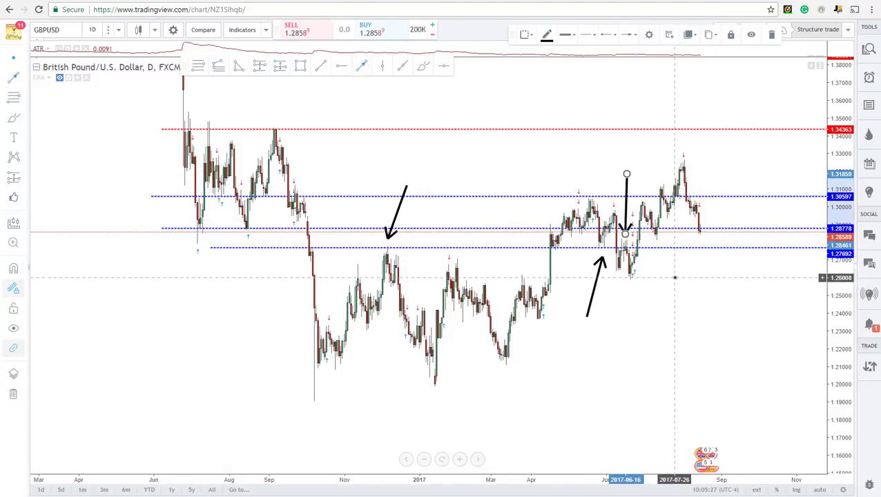
Delete the three arrows around the 1.27692 line
key(Escape)
click(599, 279)
key(Delete)
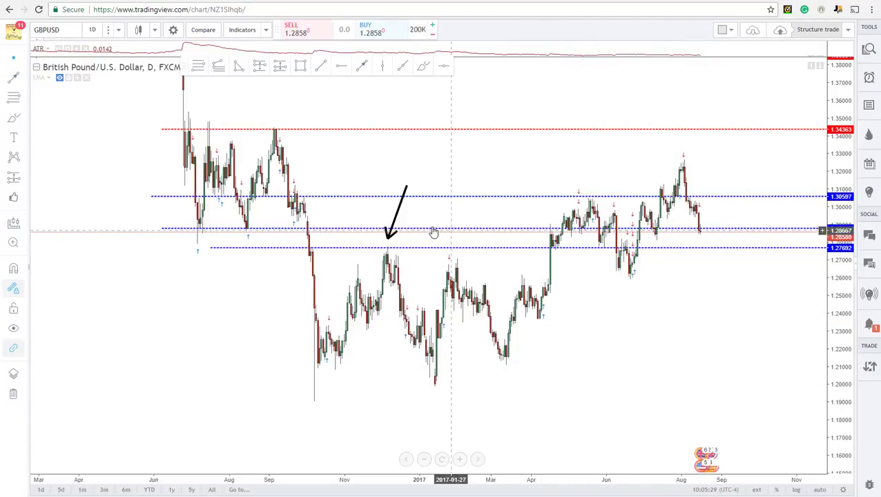
click(401, 210)
key(Delete)
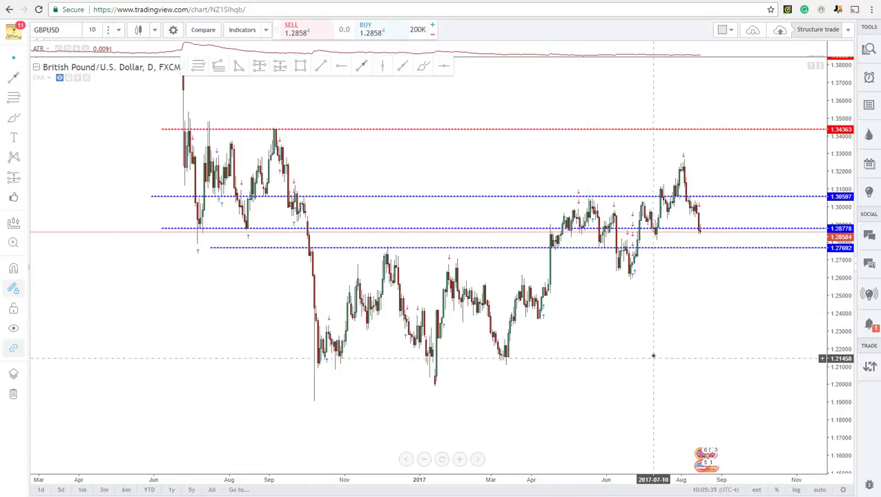
Sketch a projected price path with the brush from the latest candle up to about 1.29 and down to the 1.27692 line
scroll(654, 356, up, 3)
drag(677, 353, 616, 283)
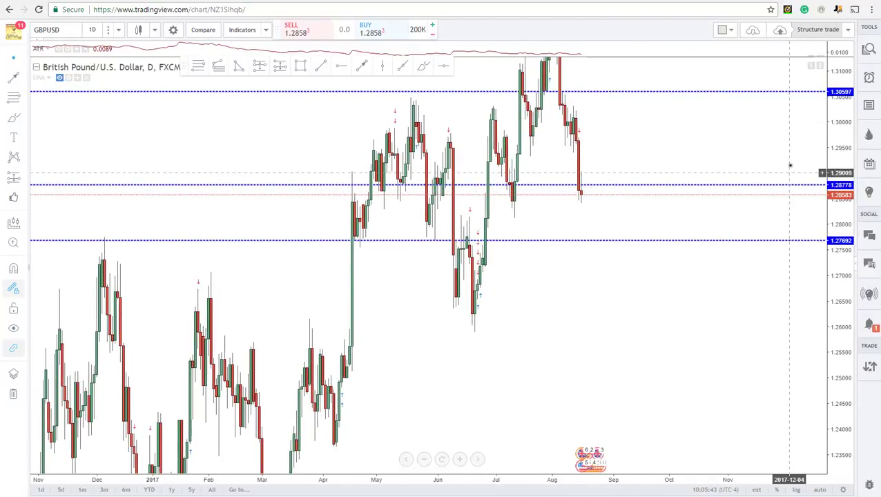
click(423, 66)
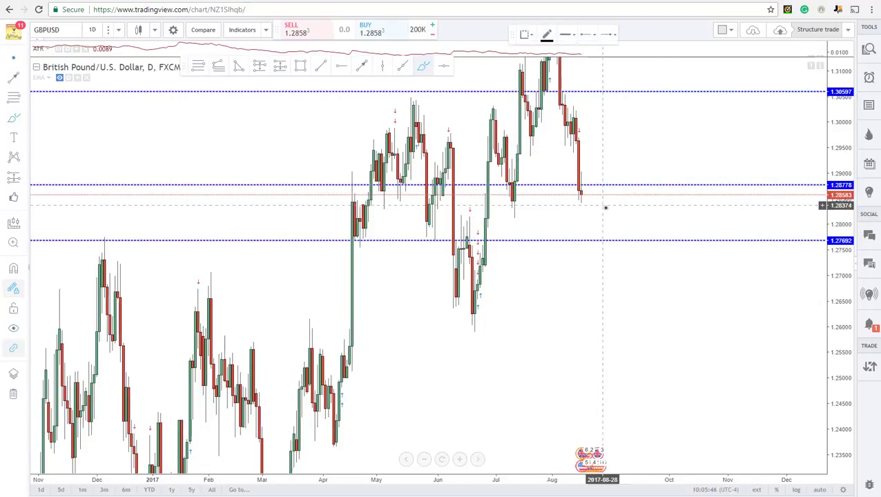
mouse_move(582, 193)
mouse_down()
mouse_move(603, 176)
mouse_move(627, 241)
mouse_up()
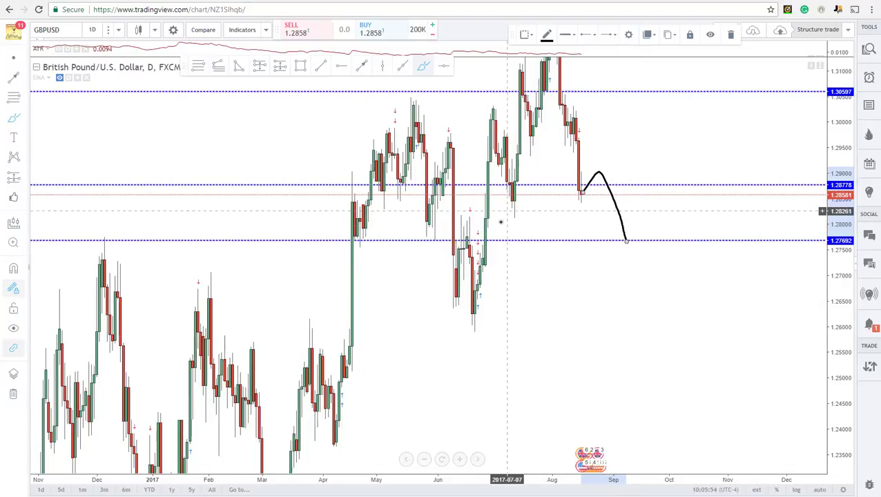
Sketch a roughly horizontal brush line from the July 2017 low across the projected path, and remove it
drag(505, 220, 668, 228)
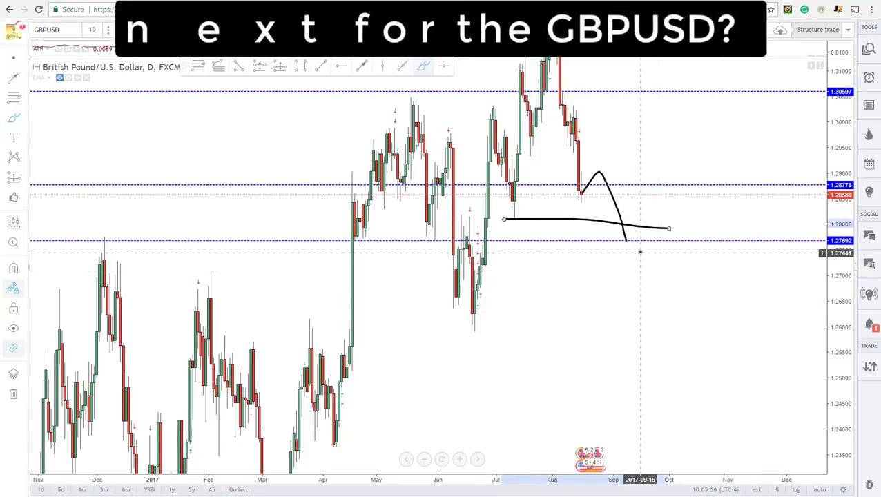
right_click(587, 222)
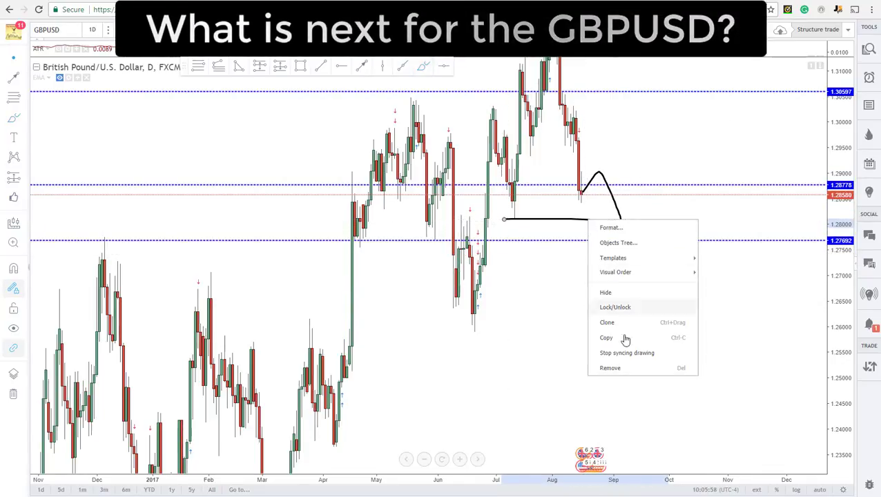
click(621, 369)
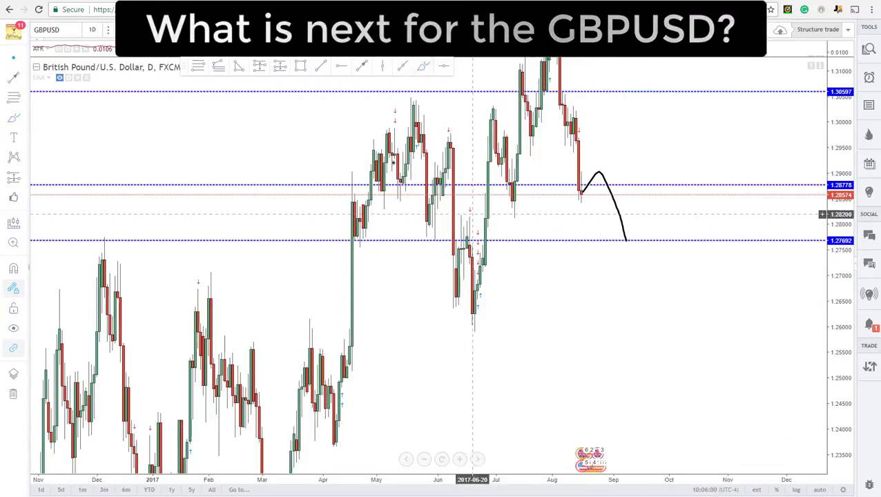
Sketch a double-bottom bounce from the 1.27692 line up to about 1.29, and remove both projected price paths
mouse_move(627, 240)
mouse_down()
mouse_move(640, 237)
mouse_move(672, 178)
mouse_up()
right_click(660, 222)
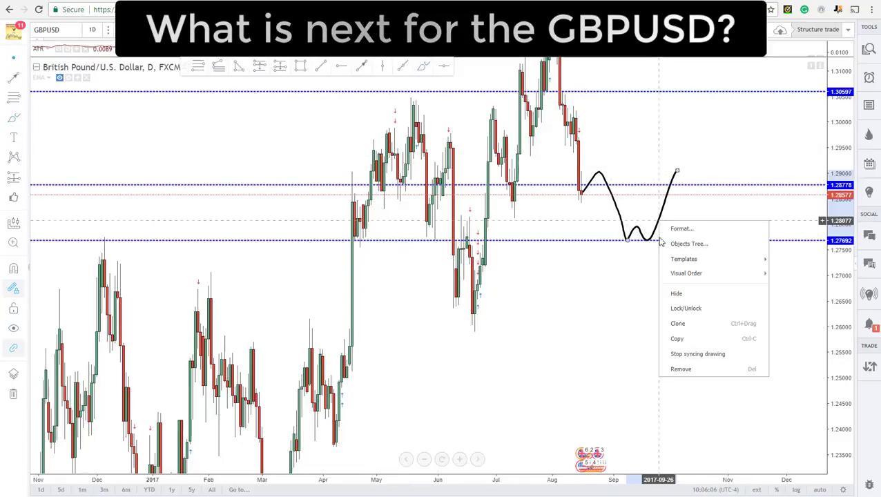
click(681, 368)
right_click(626, 240)
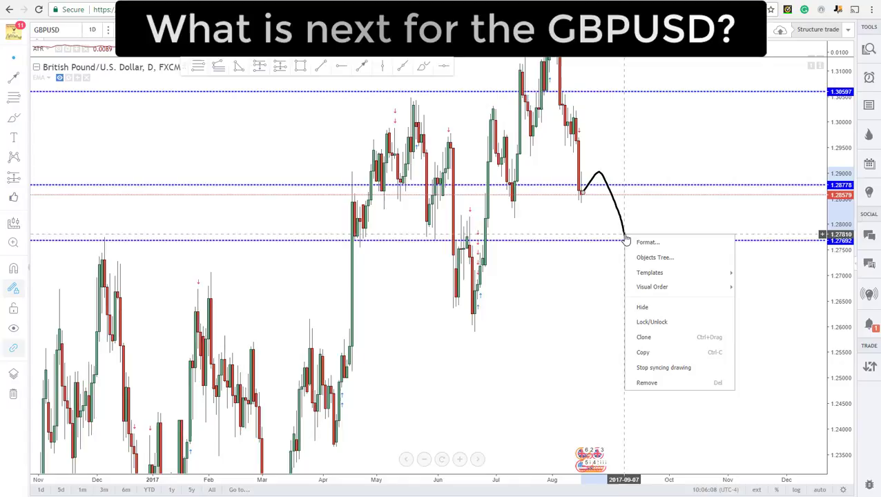
click(651, 382)
Move the upper blue horizontal line to 1.30568 and change its color to red
drag(650, 304, 657, 364)
scroll(752, 297, down, 3)
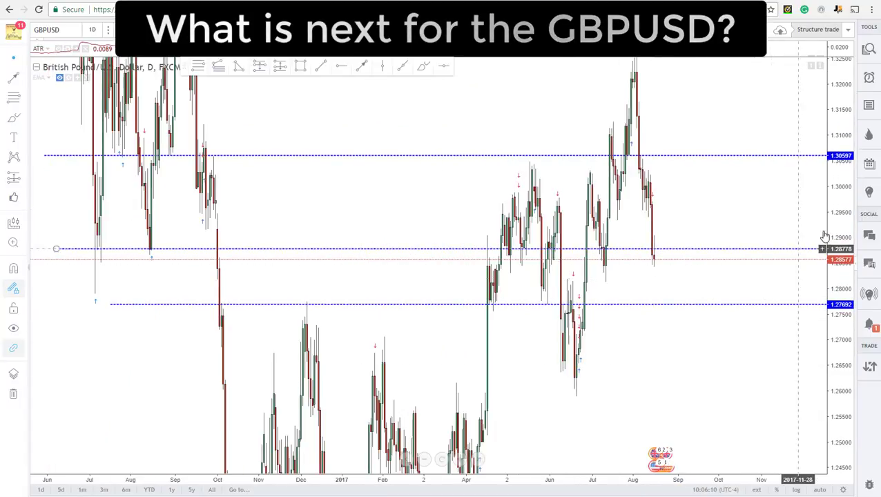
drag(833, 227, 786, 301)
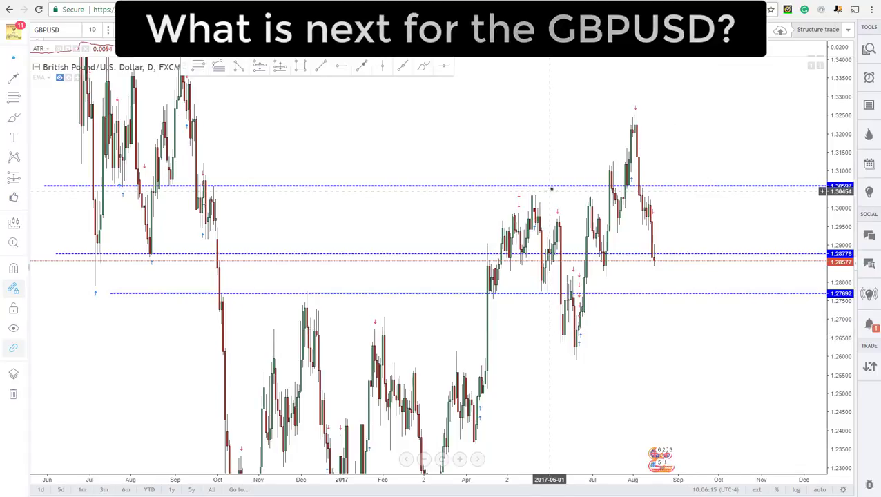
drag(554, 186, 553, 191)
drag(554, 193, 556, 187)
click(789, 187)
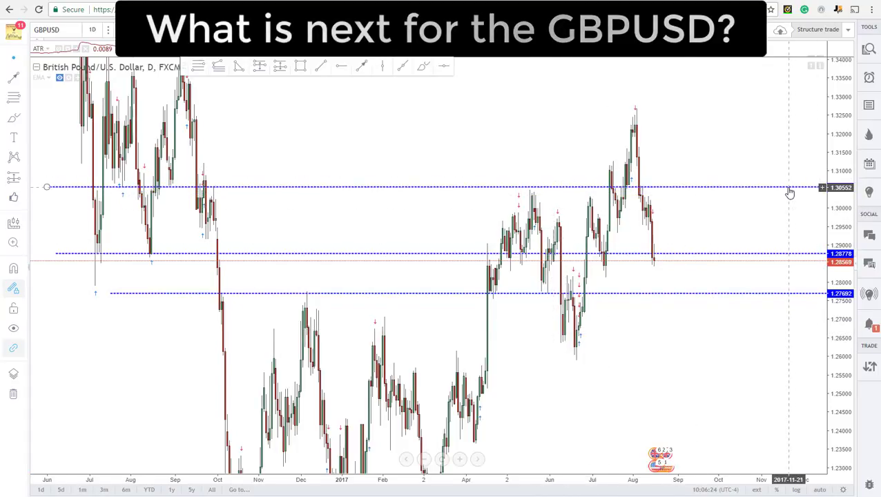
click(549, 49)
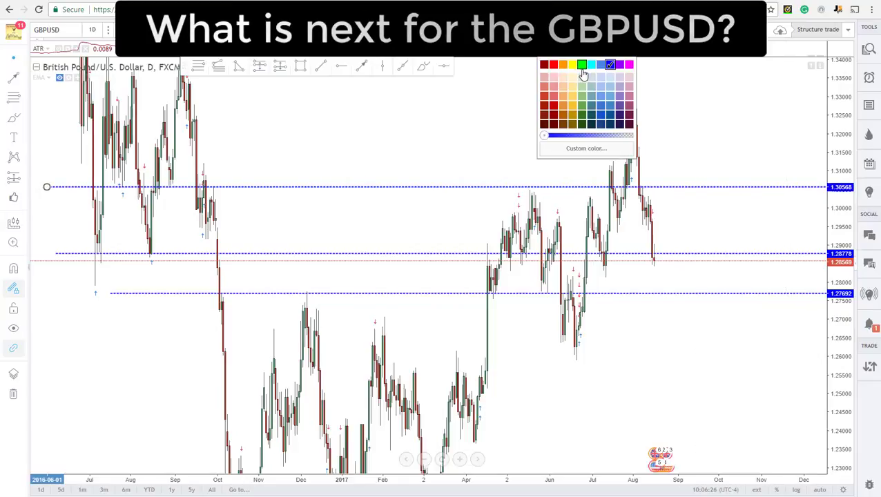
click(554, 64)
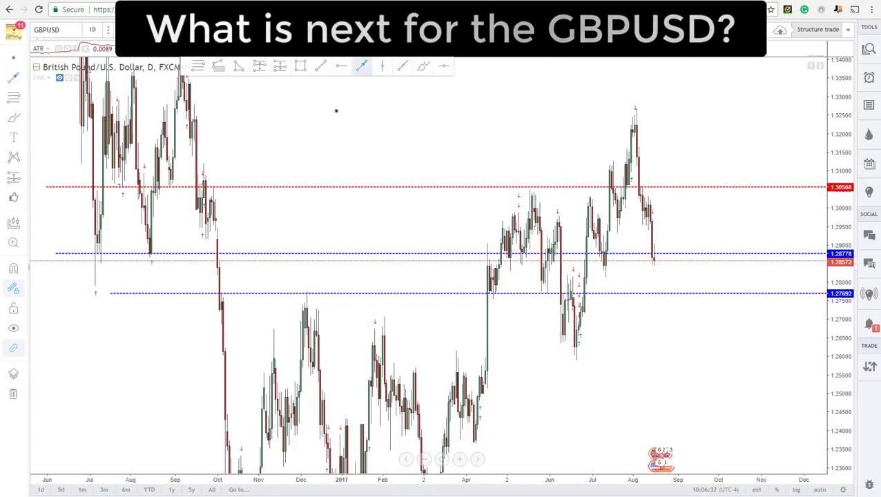
Draw four arrows marking price reactions around the red 1.30568 line, three in July to September 2016 and one in May 2017
drag(117, 223, 116, 198)
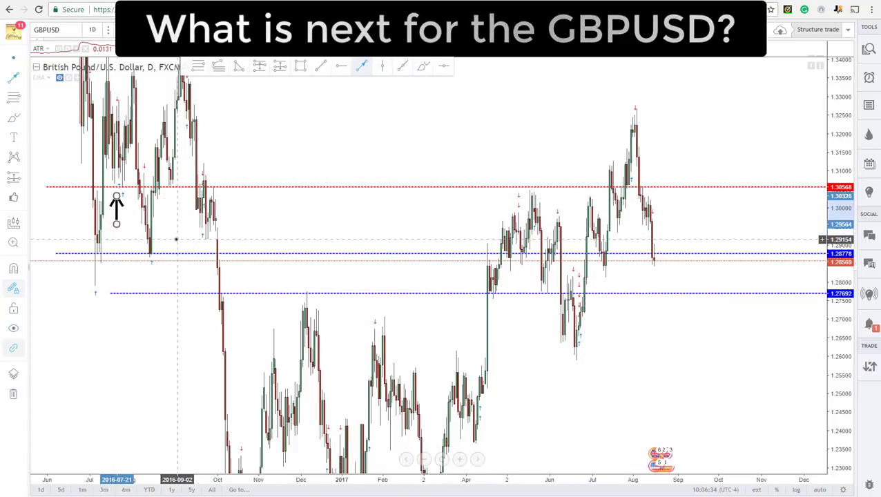
drag(177, 240, 173, 206)
drag(220, 144, 201, 165)
drag(550, 130, 542, 164)
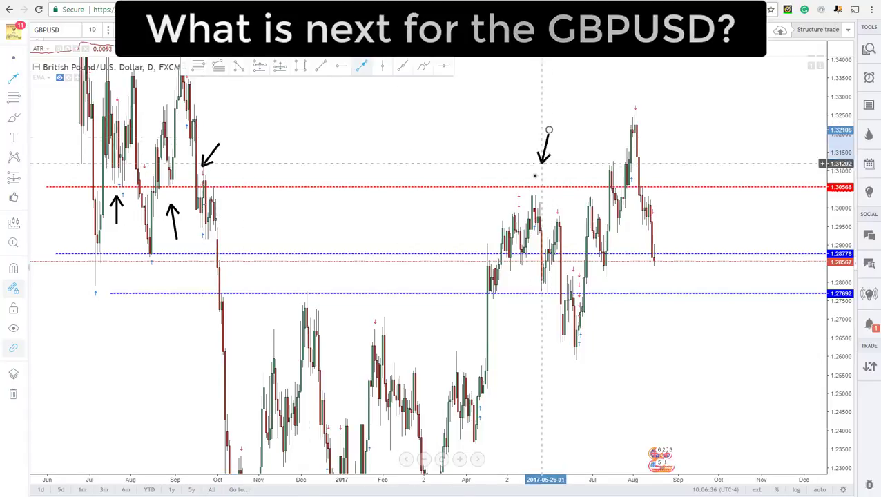
Delete the four arrows around the red 1.30568 line
key(Delete)
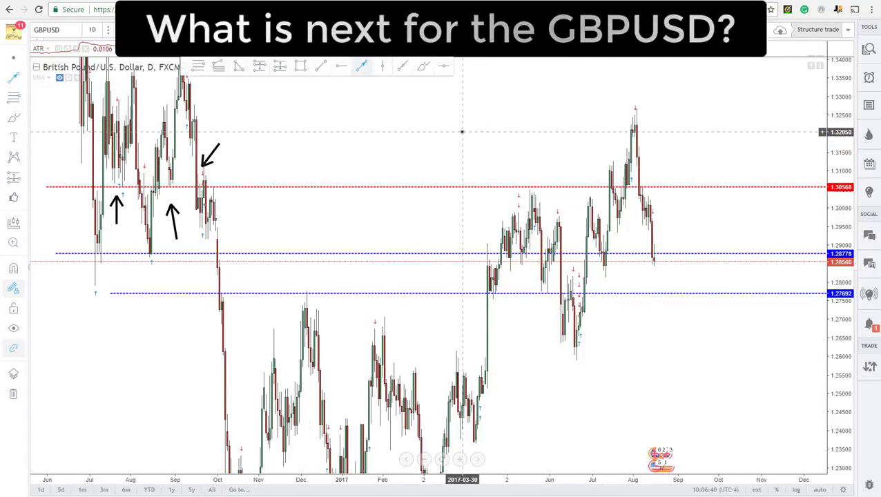
click(210, 154)
key(Delete)
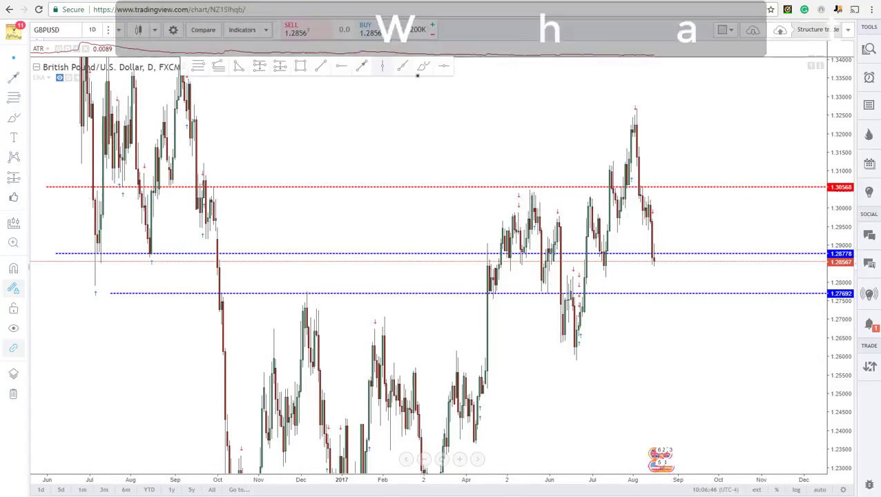
Circle the August 2017 peak at the red 1.32272 line and draw three arrows marking price reactions around that level
click(424, 67)
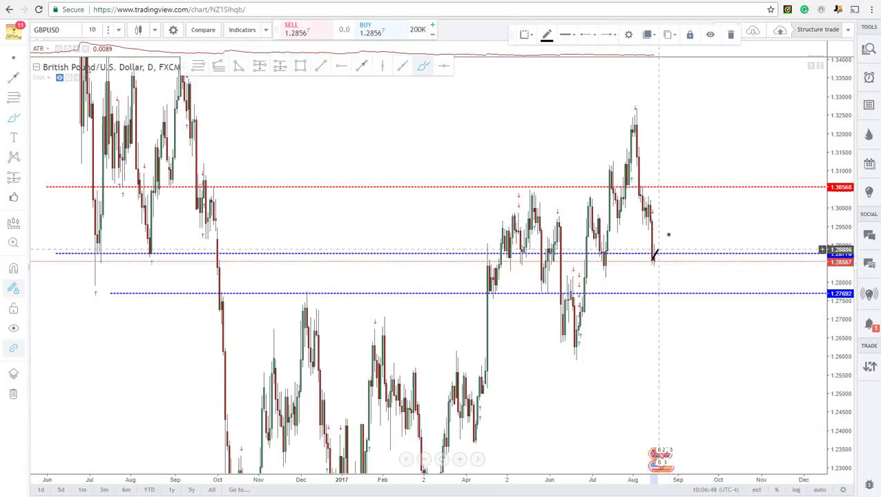
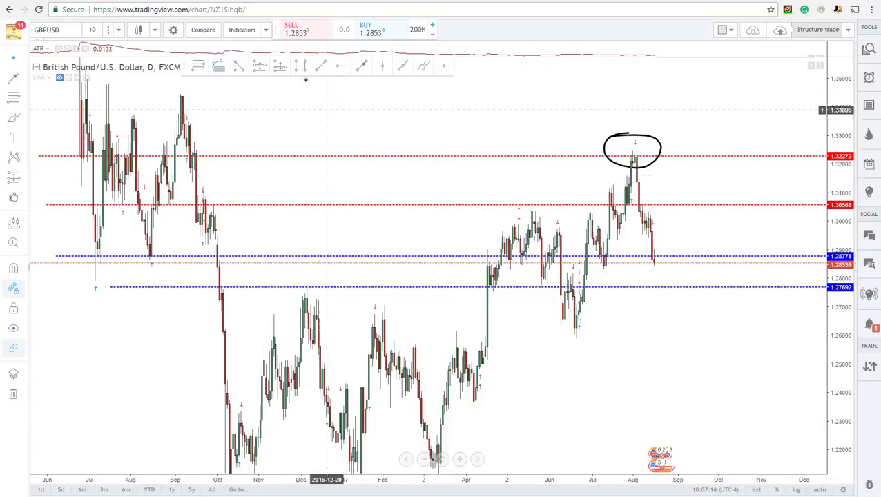
click(362, 67)
drag(149, 100, 157, 134)
drag(46, 233, 74, 167)
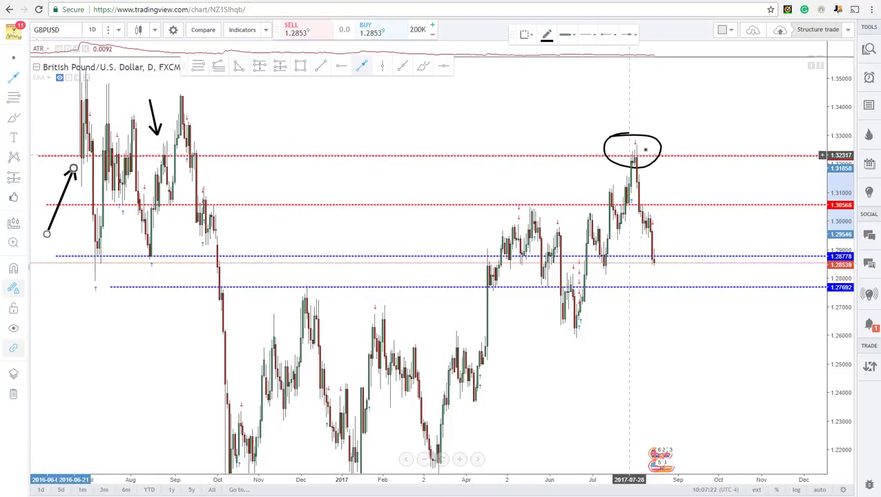
drag(616, 89, 618, 127)
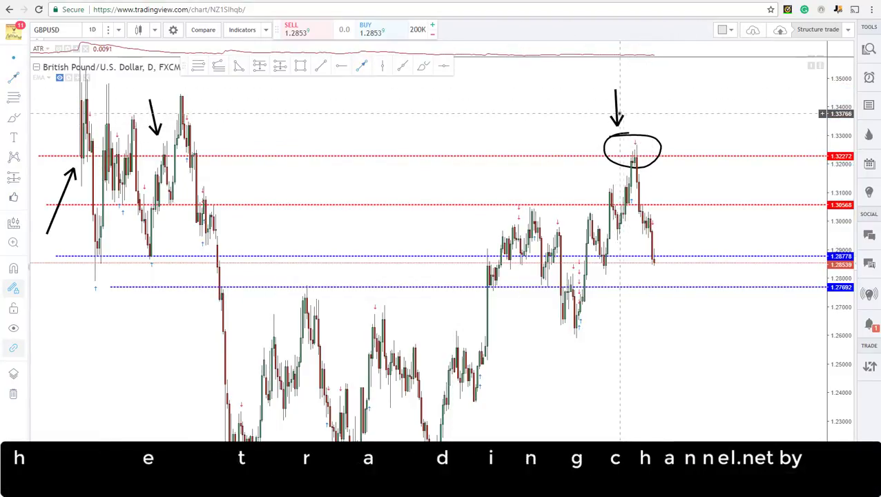
Delete the arrow above the August 2017 peak and the freehand circle around it
right_click(618, 117)
click(641, 273)
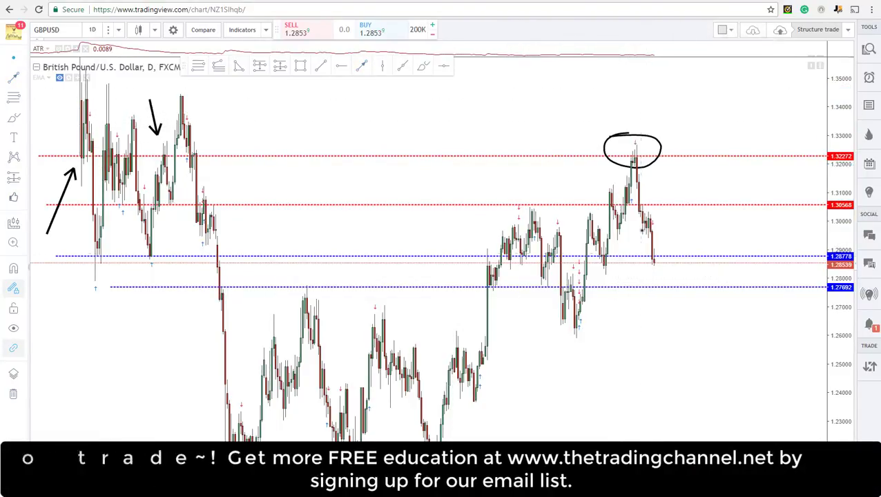
right_click(649, 142)
click(663, 281)
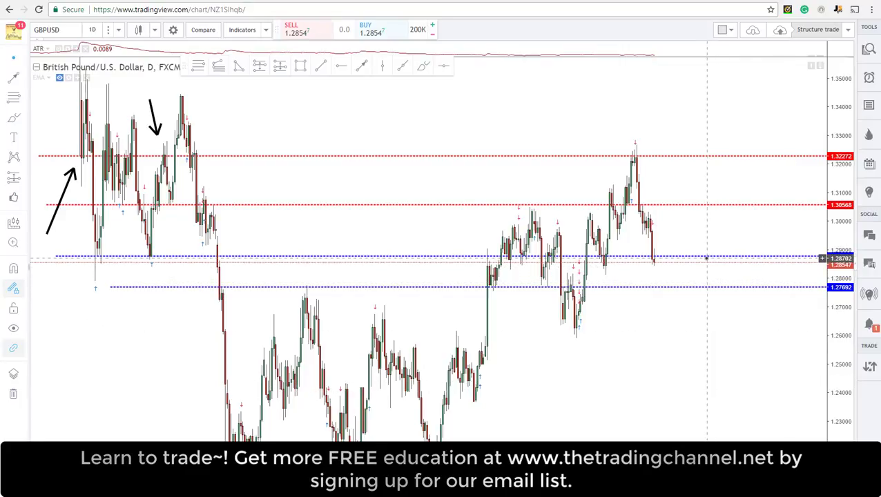
Move the upper blue support line down to 1.28558
drag(707, 256, 711, 268)
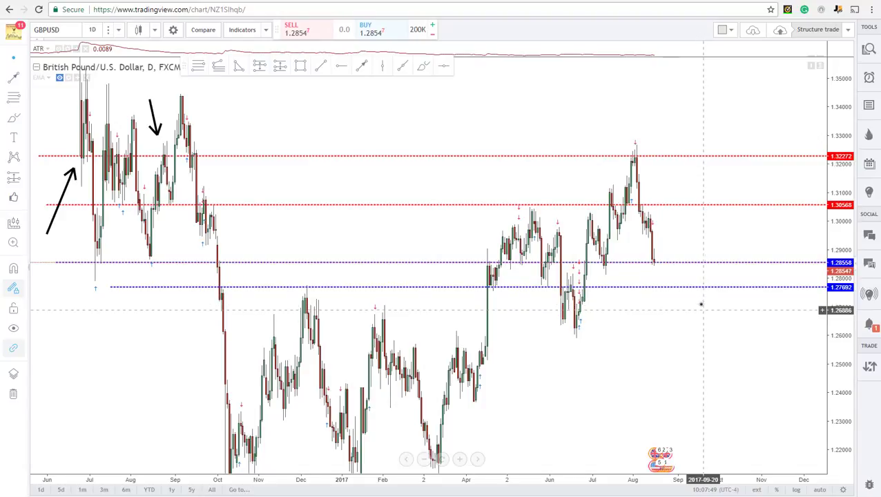
click(658, 266)
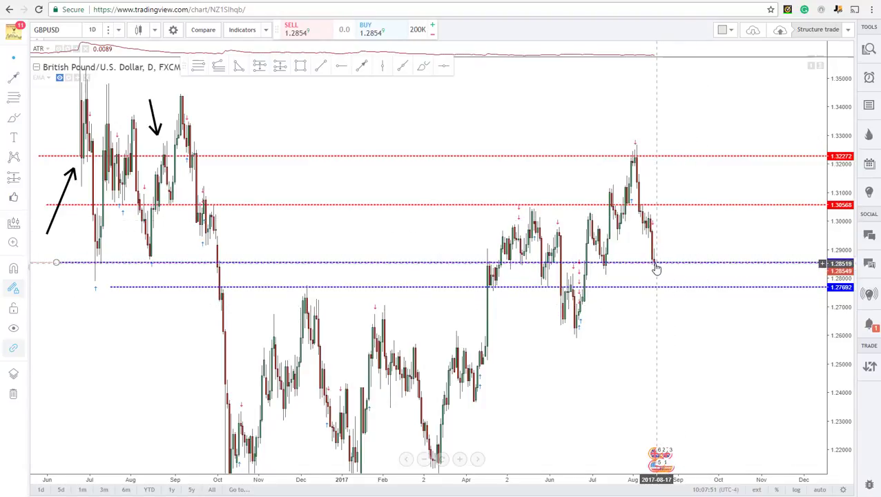
drag(674, 261, 674, 263)
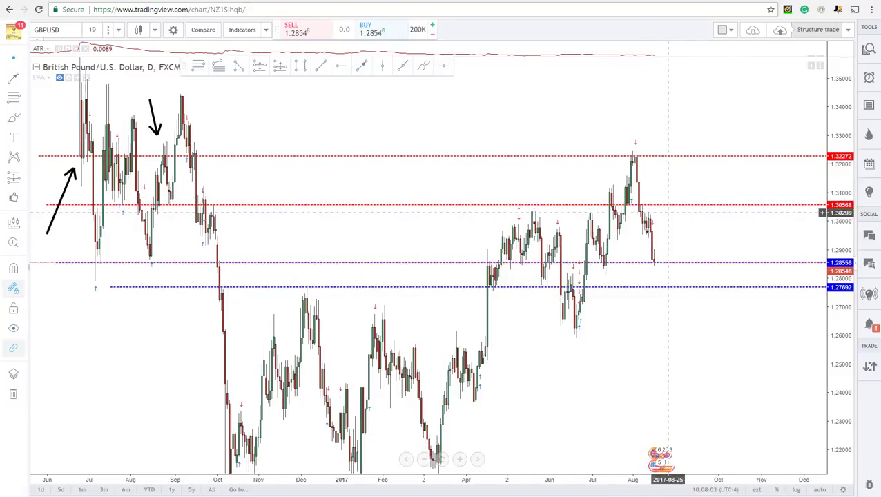
Remove the two arrows marking the 2016 price reactions around the red 1.32272 line
key(ctrl+z)
key(ctrl+z)
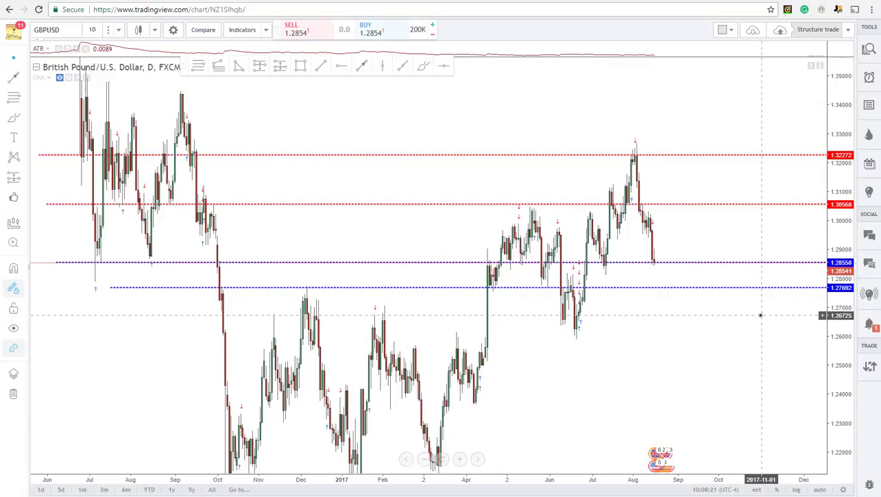
key(ctrl+z)
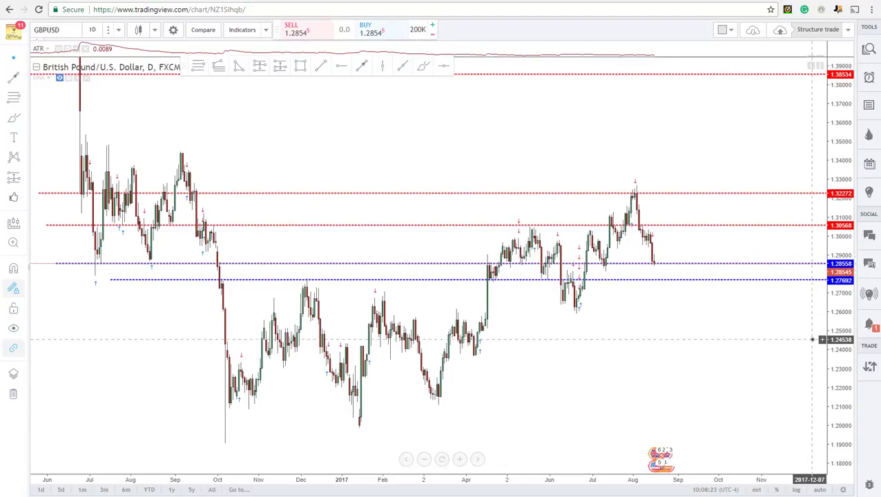
Open the USDJPY daily chart from the watchlist and enlarge the recent price action for analysis
click(869, 50)
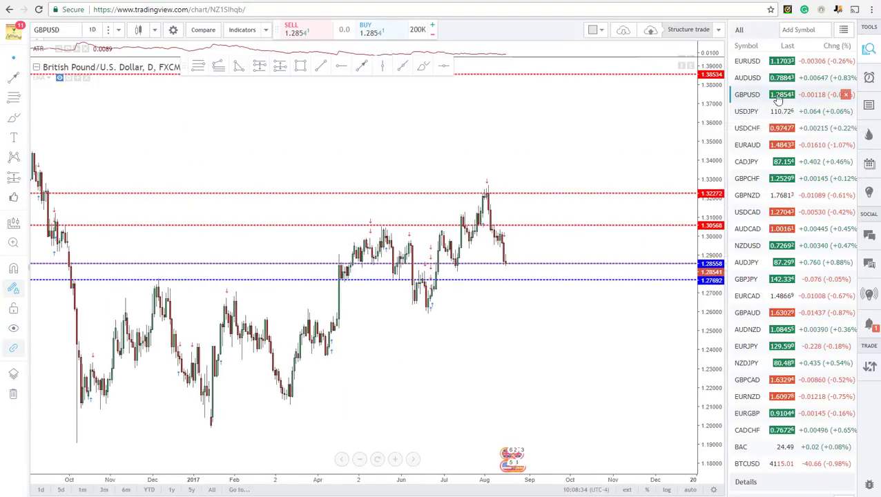
click(763, 112)
click(868, 49)
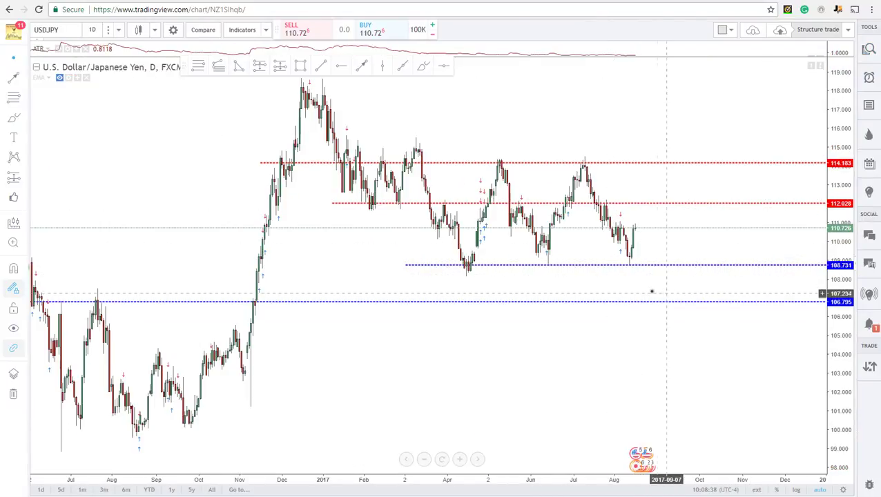
scroll(643, 291, left, 3)
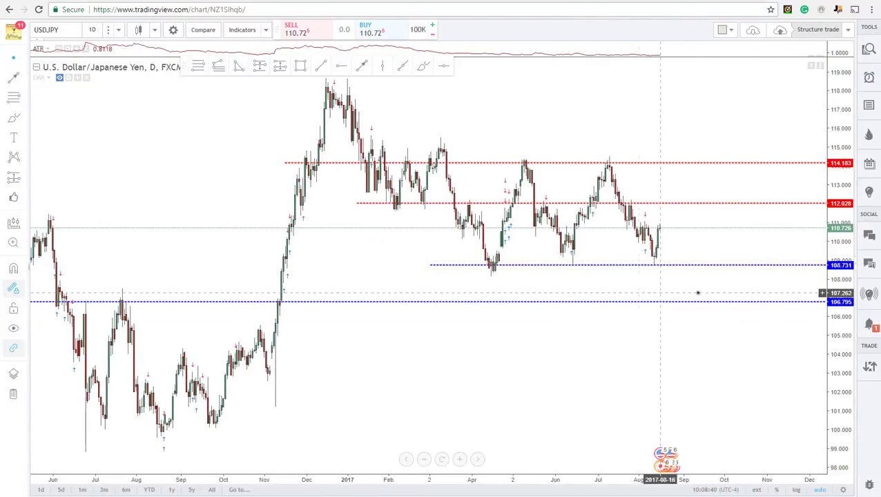
drag(833, 290, 834, 302)
scroll(745, 339, up, 1)
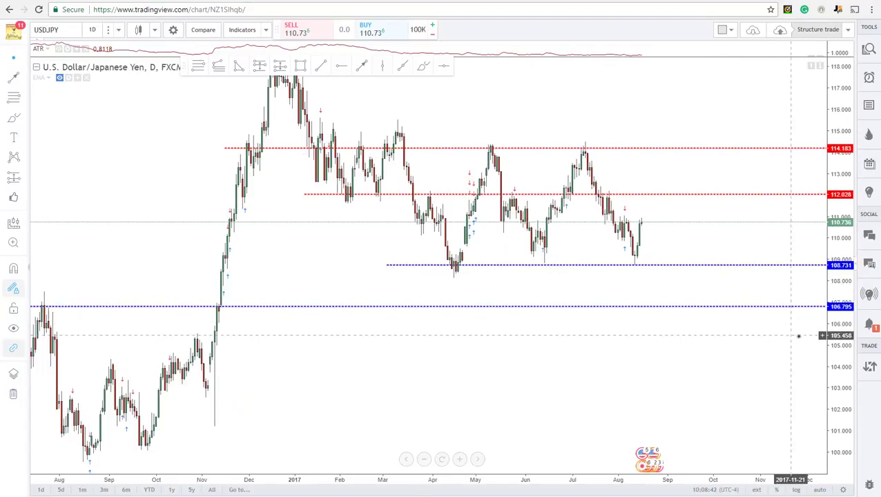
scroll(746, 294, up, 1)
scroll(746, 294, up, 2)
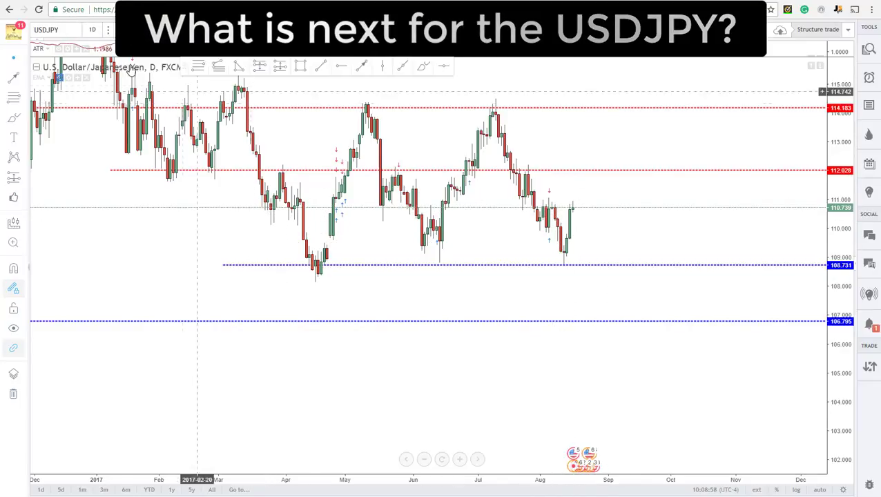
Switch the USDJPY chart to the 4-hour interval and frame the August price action between 106.795 and 112.028
click(91, 29)
click(97, 185)
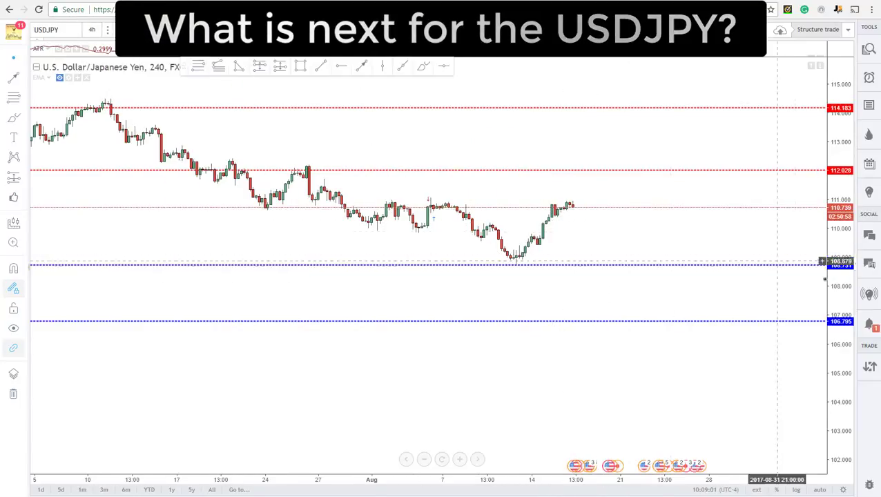
drag(853, 352, 826, 134)
drag(693, 155, 594, 189)
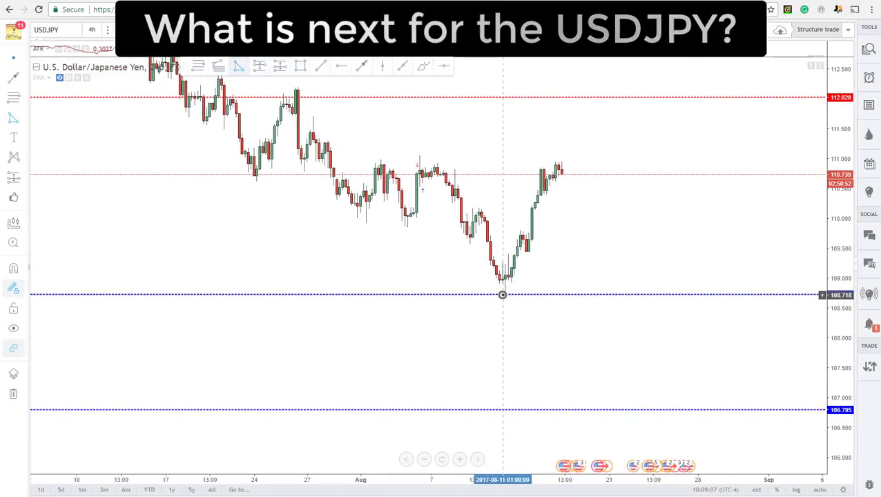
Sketch a bearish pattern of two joined red triangles from the 108.731 low through about 111.0 down to about 109.06, and remove it
click(502, 295)
click(563, 157)
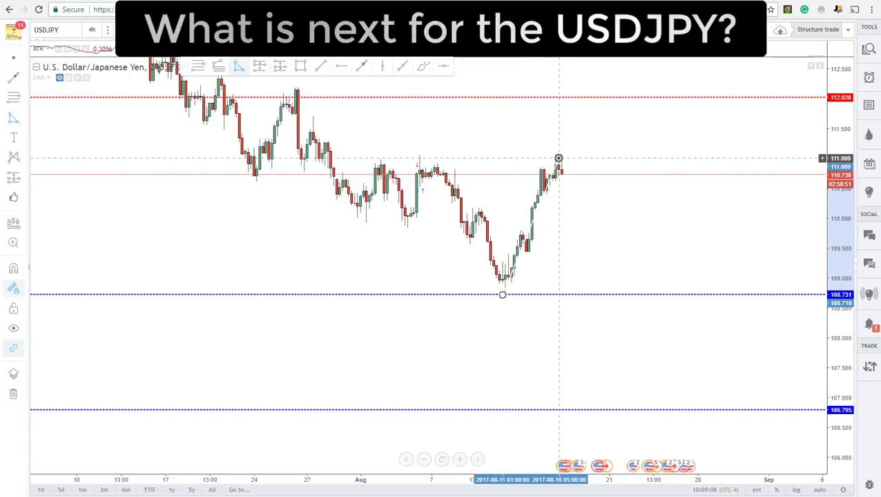
click(576, 212)
click(612, 169)
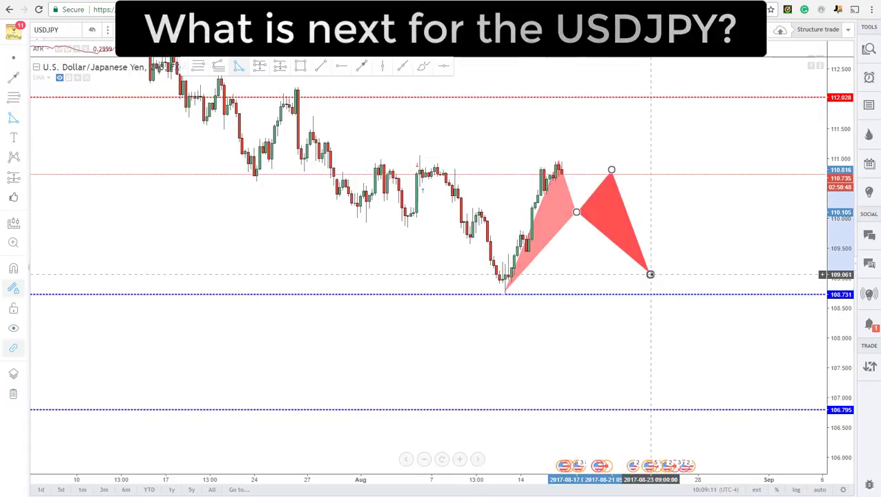
click(650, 274)
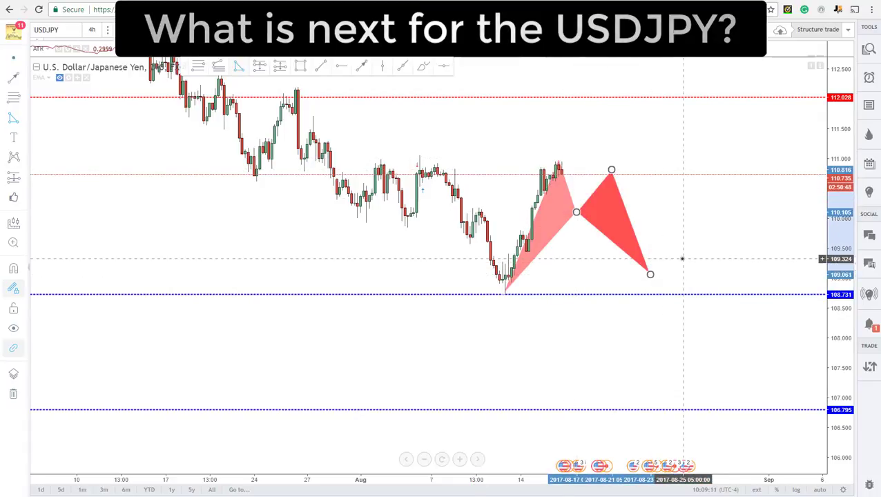
right_click(635, 236)
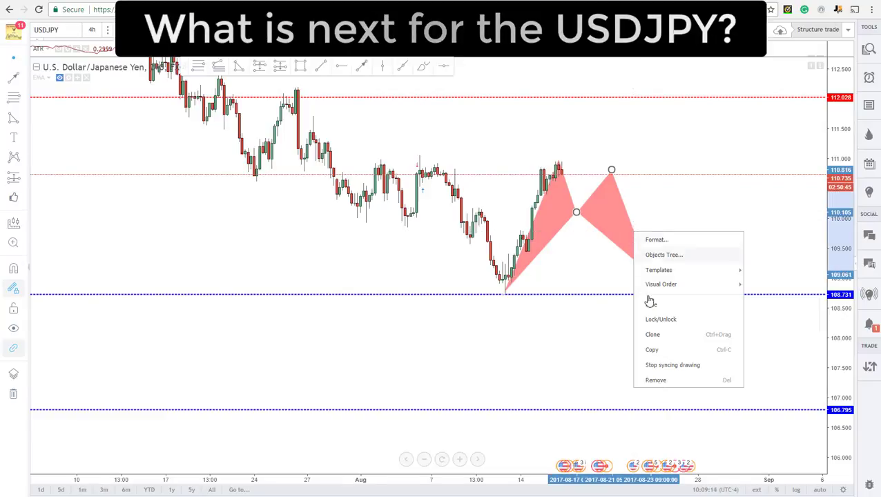
click(665, 379)
On the 1-hour chart, sketch a falling flag from the recent high to about 110.4 and a breakout path up to about 111.7
click(92, 29)
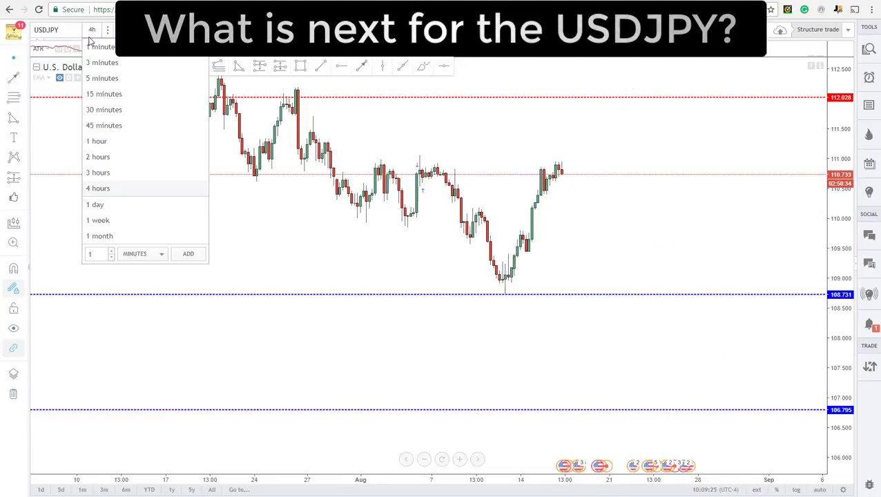
click(112, 141)
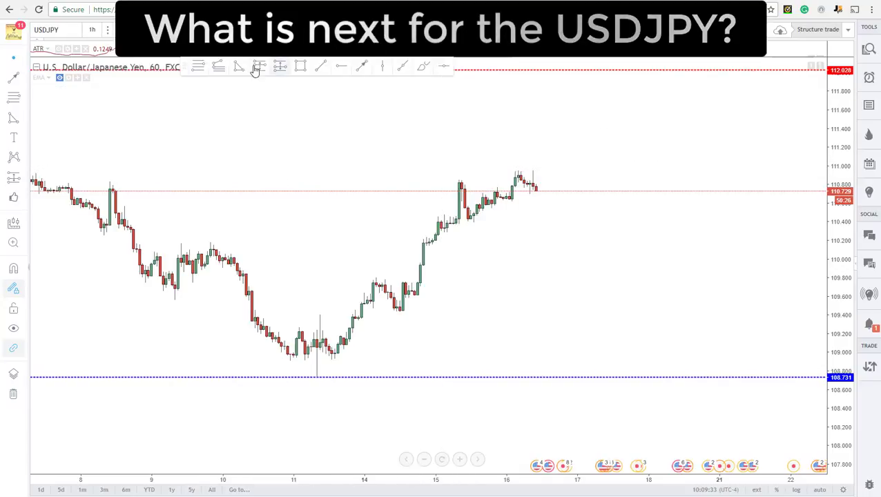
click(423, 66)
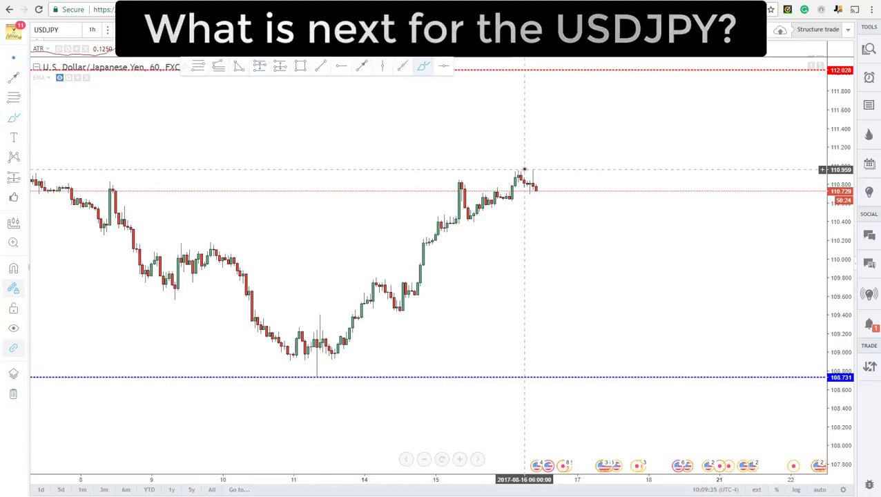
mouse_move(525, 170)
mouse_down()
mouse_move(533, 200)
mouse_move(564, 221)
mouse_move(674, 100)
mouse_up()
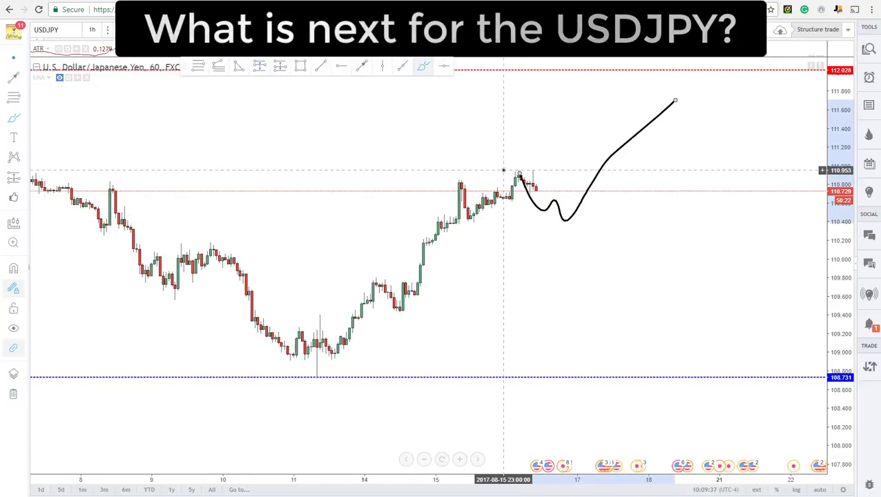
drag(519, 173, 571, 222)
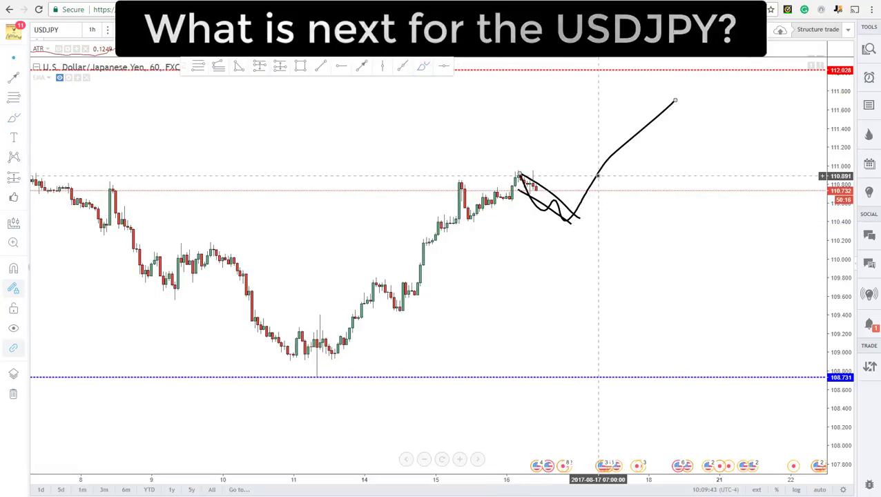
Delete the sketched breakout path and the two flag lines from the 1-hour chart
right_click(598, 181)
click(622, 326)
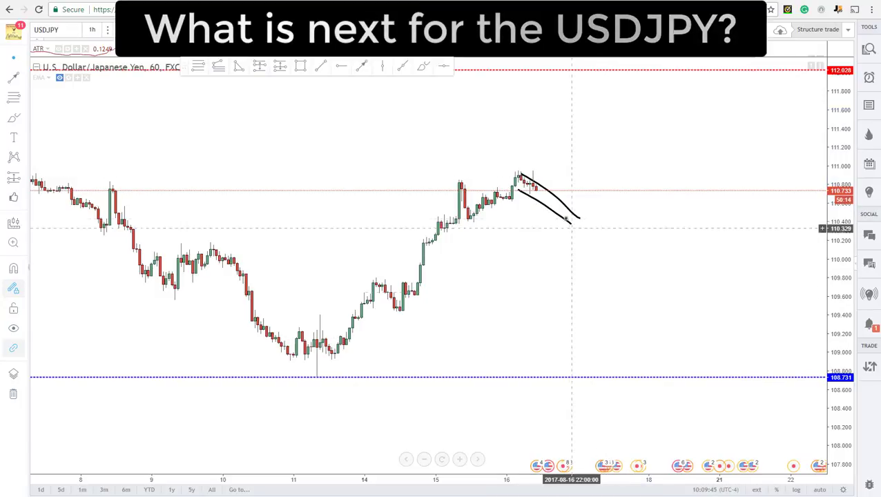
key(Delete)
scroll(560, 311, down, 3)
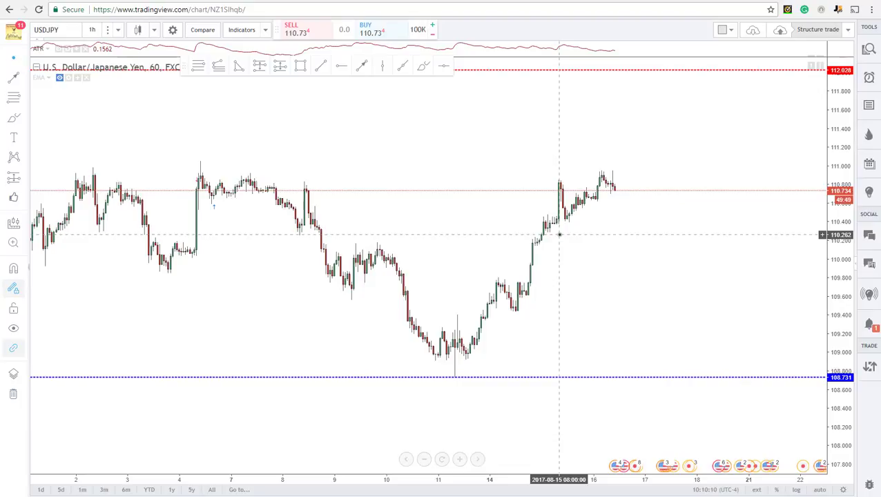
On the daily chart, sketch a bullish path from the current price to the 112.028 line, pulling back and rising to 114.183
key(d)
key(Return)
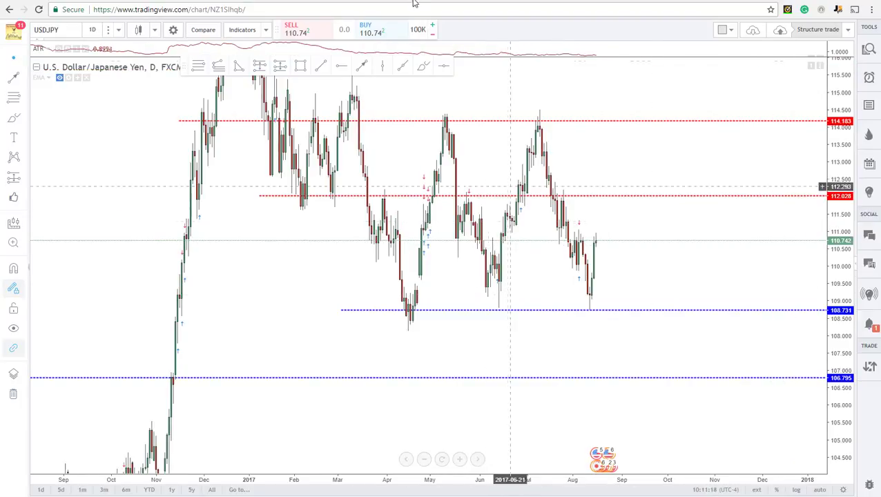
click(421, 65)
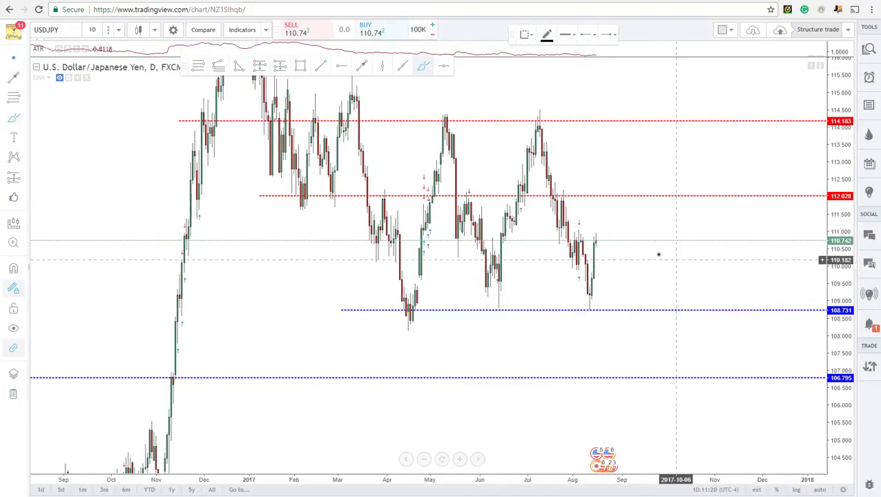
mouse_move(594, 241)
mouse_down()
mouse_move(608, 222)
mouse_move(620, 243)
mouse_move(652, 197)
mouse_up()
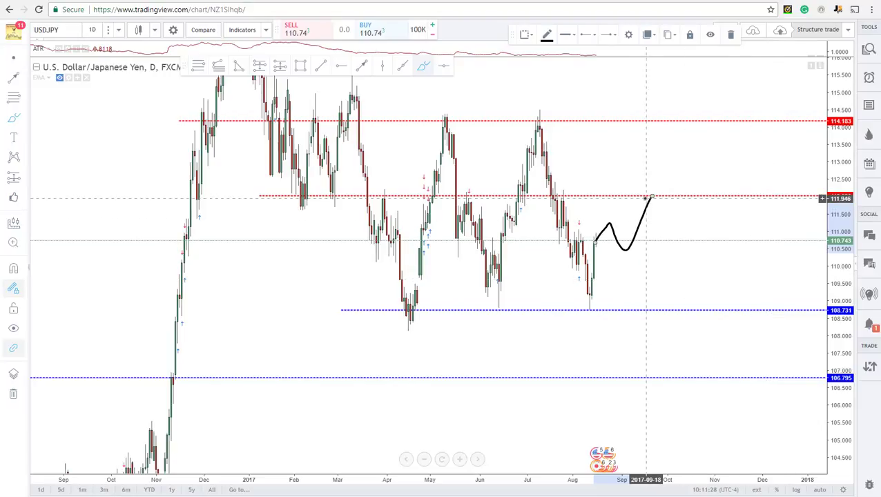
mouse_move(652, 197)
mouse_down()
mouse_move(664, 221)
mouse_move(716, 121)
mouse_up()
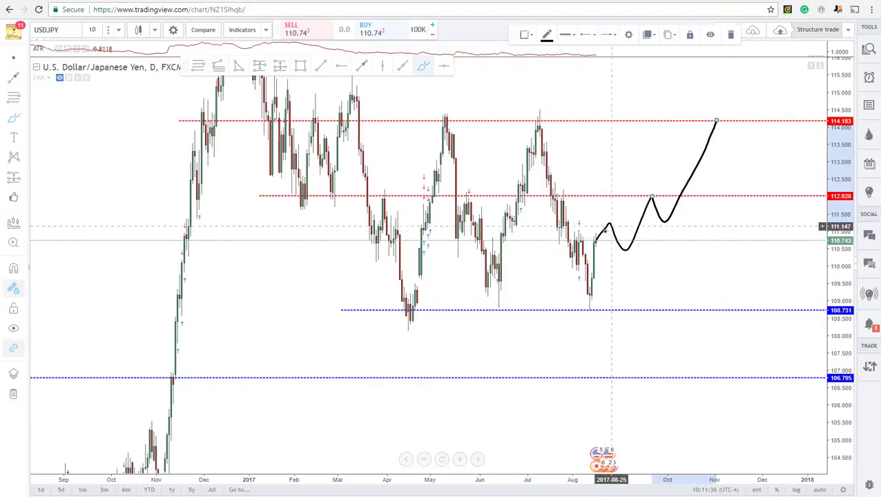
Sketch an alternative path falling to the circled 108.731 support line and bouncing up to about 109.7
mouse_move(595, 238)
mouse_down()
mouse_move(619, 310)
mouse_move(537, 314)
mouse_move(592, 311)
mouse_move(595, 282)
mouse_move(608, 301)
mouse_up()
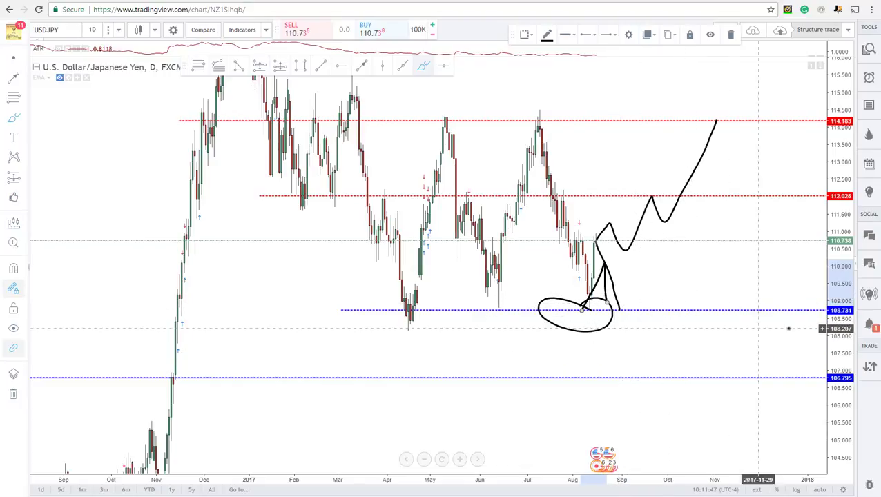
drag(618, 310, 642, 276)
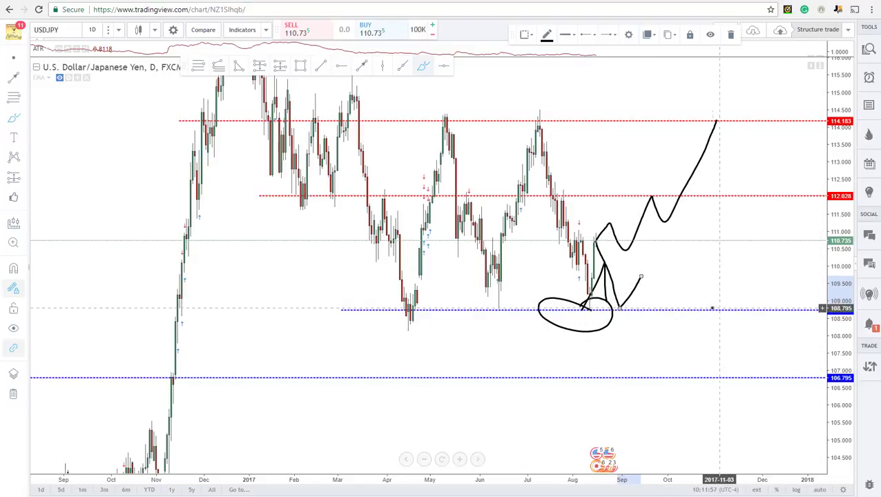
Extend the alternative USDJPY path from its bounce high down through the 108.731 support line to about 107.4
drag(642, 279, 676, 357)
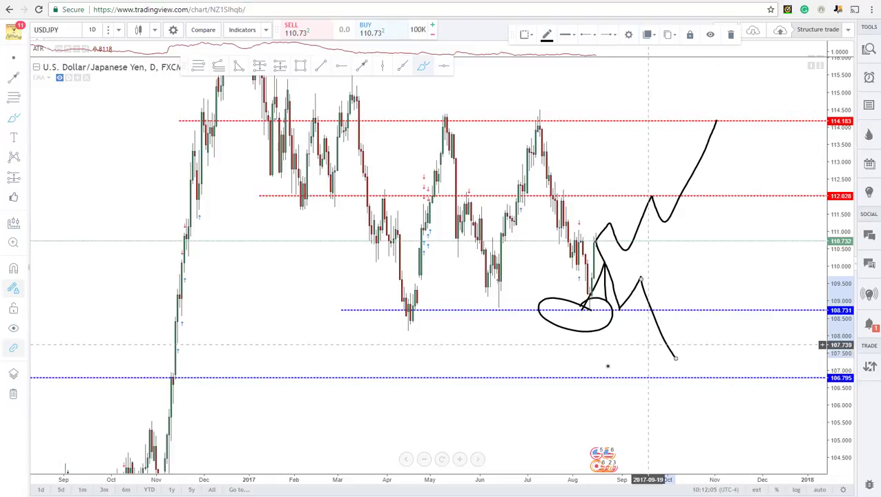
click(685, 401)
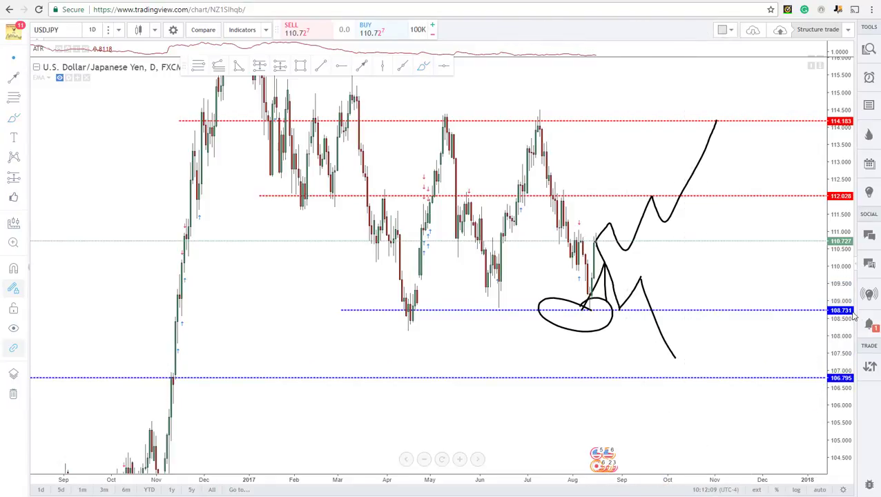
scroll(697, 294, down, 2)
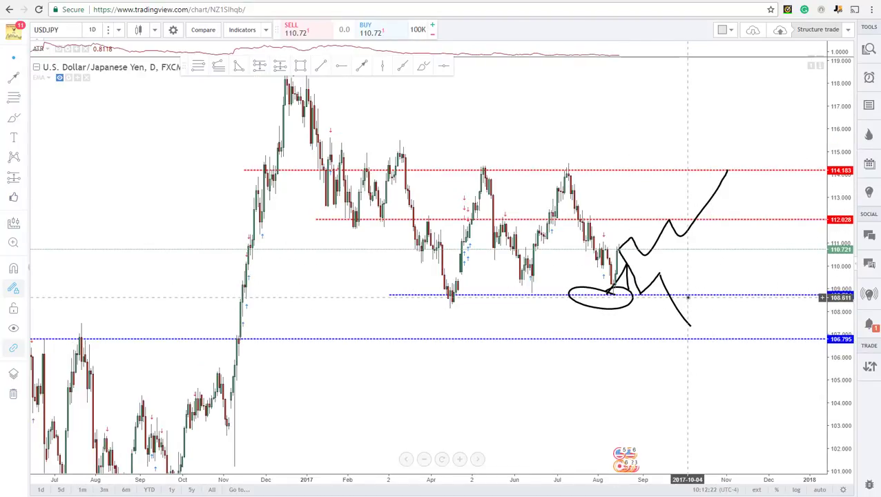
Load the USDCHF daily chart from the watchlist and hide the watchlist again
click(870, 50)
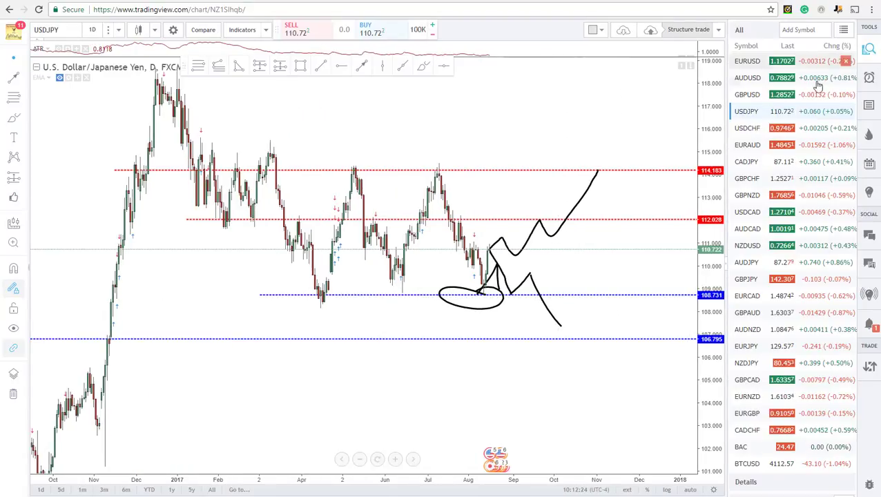
click(756, 129)
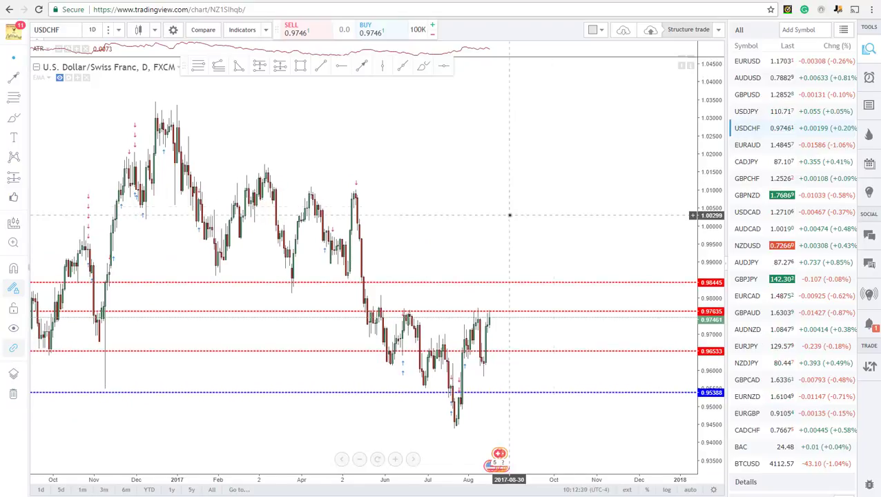
drag(509, 215, 587, 200)
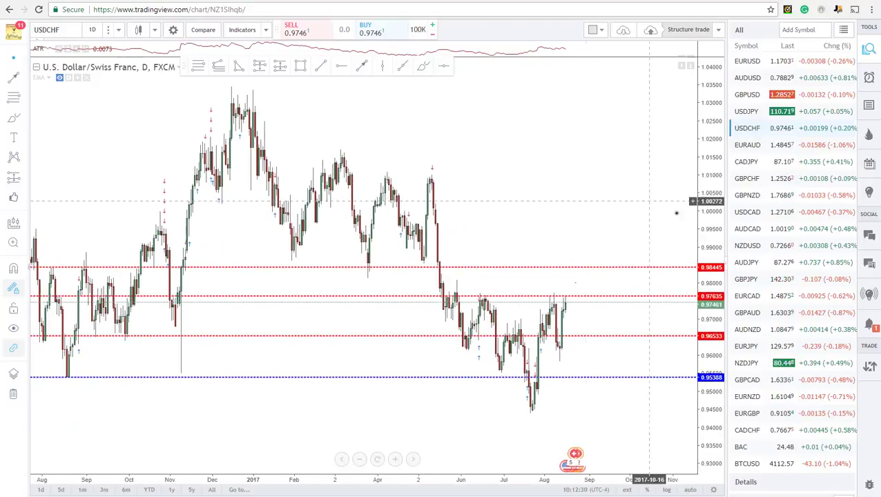
click(725, 269)
Recolour the red 0.96533 level line on the USDCHF daily chart to blue to mark it as support
scroll(587, 315, up, 5)
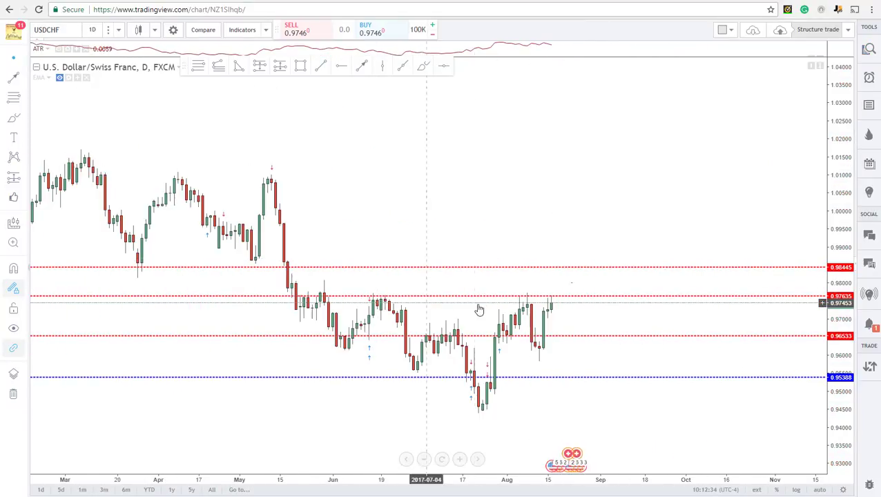
scroll(387, 302, down, 3)
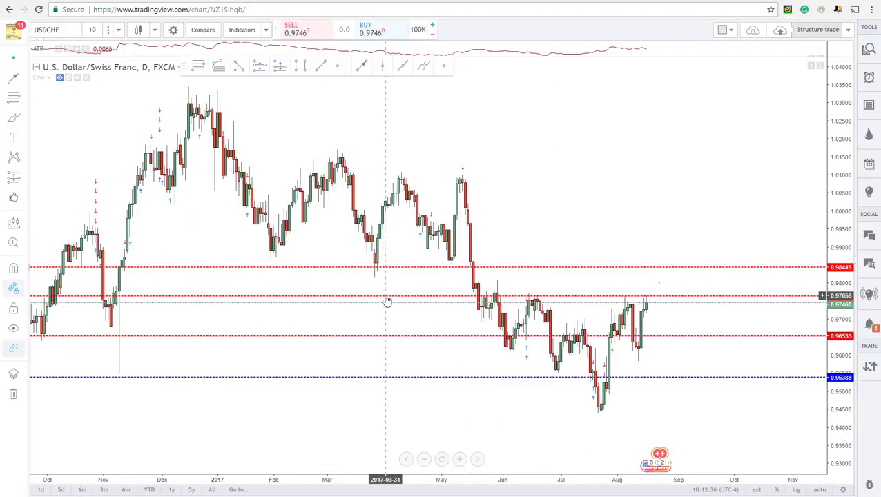
scroll(388, 302, down, 2)
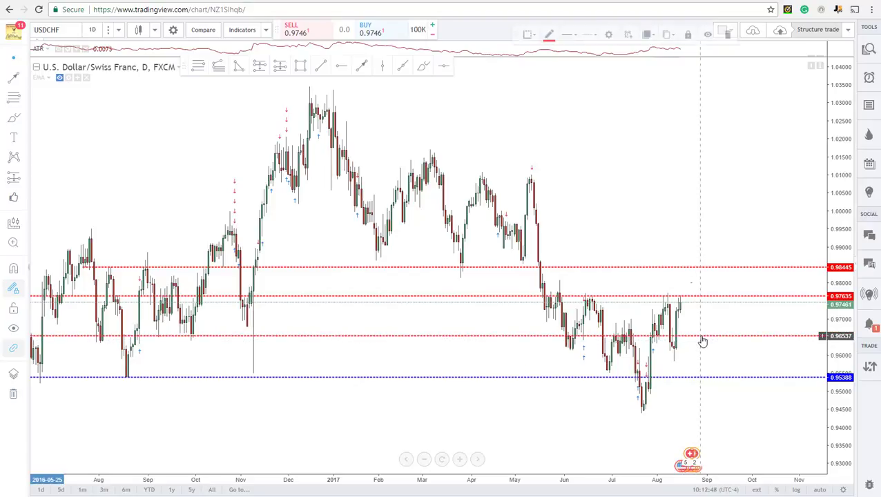
click(555, 39)
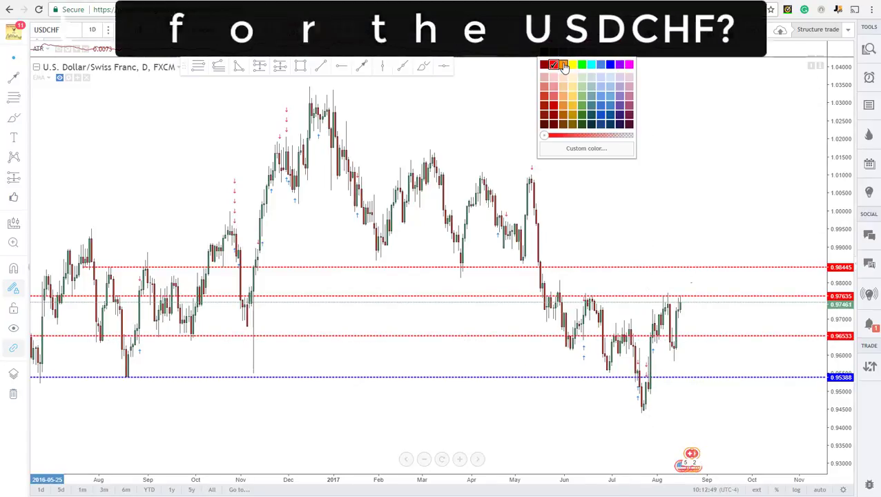
click(610, 65)
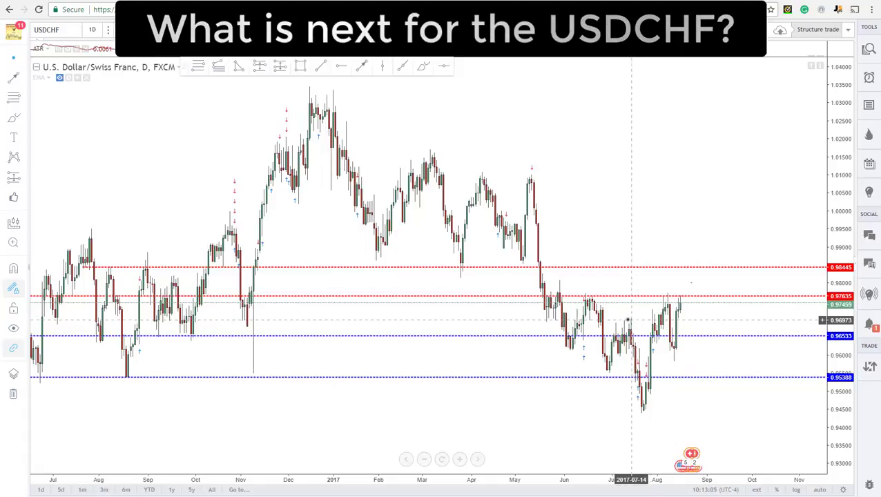
Draw a horizontal trend line at about 0.970 from early July to early September, and remove it
click(319, 69)
scroll(557, 289, up, 5)
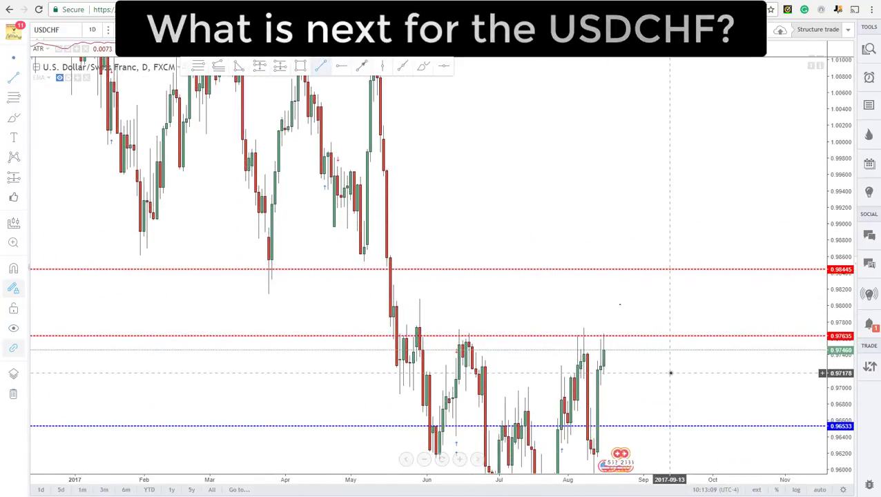
drag(669, 397, 720, 202)
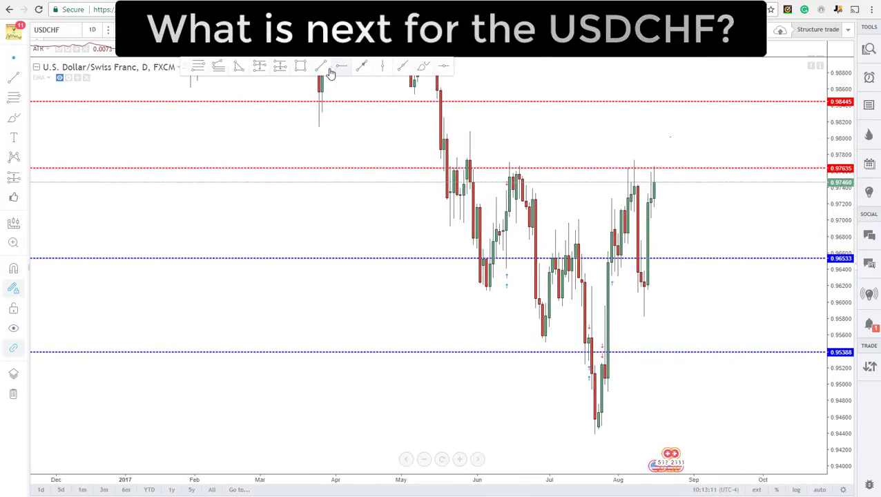
click(559, 220)
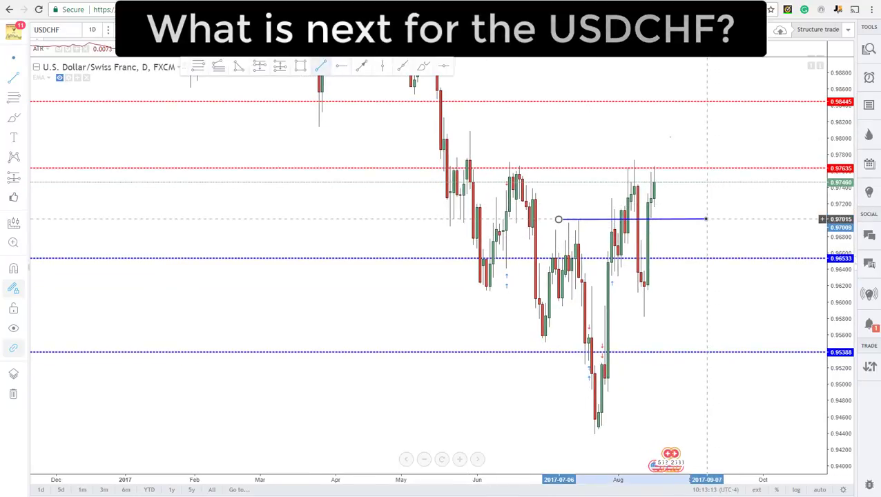
right_click(685, 219)
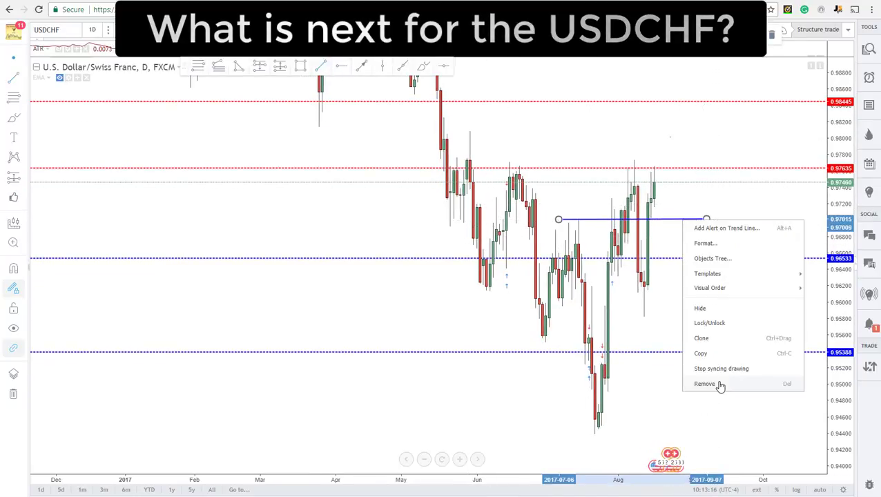
click(720, 386)
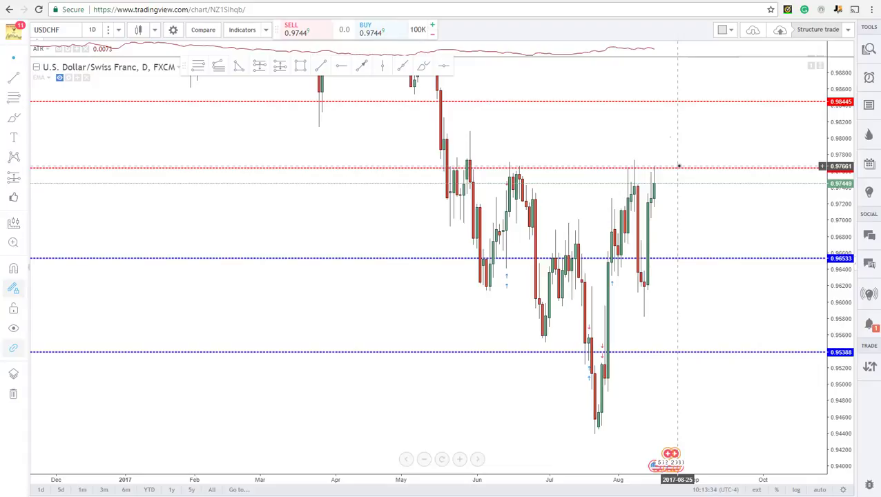
Review USDCHF on the 4-hour timeframe, and switch the chart to the 1-hour timeframe
drag(838, 200, 800, 274)
scroll(740, 303, down, 1)
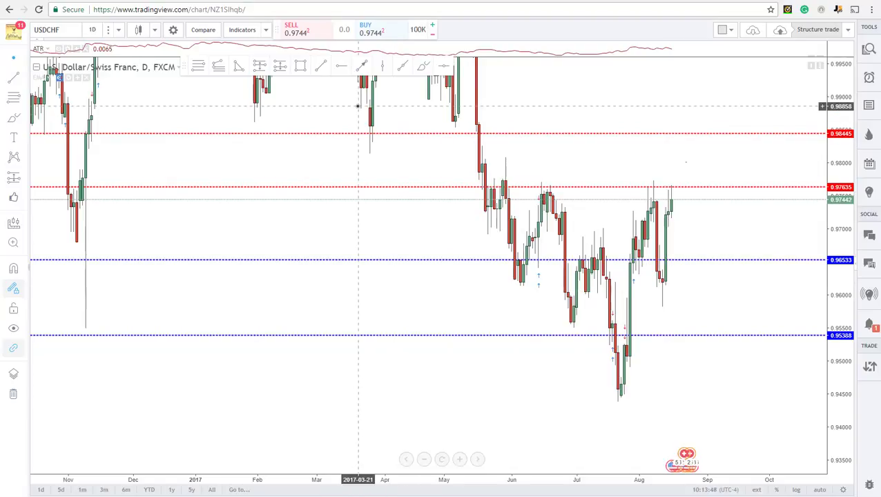
click(92, 29)
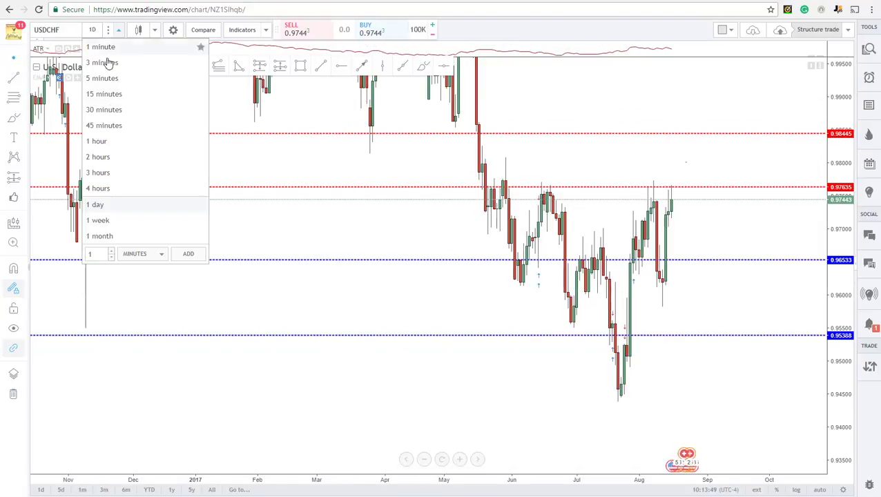
click(120, 191)
drag(826, 354, 725, 268)
scroll(706, 266, right, 3)
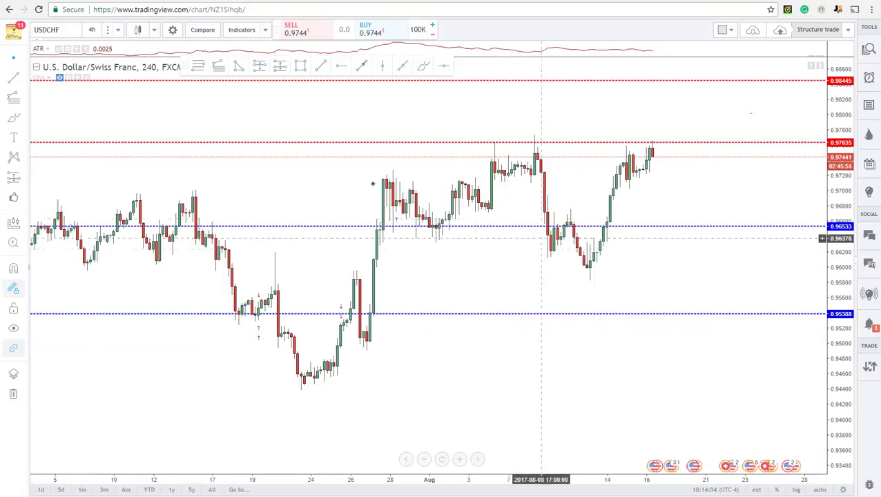
click(92, 29)
click(100, 140)
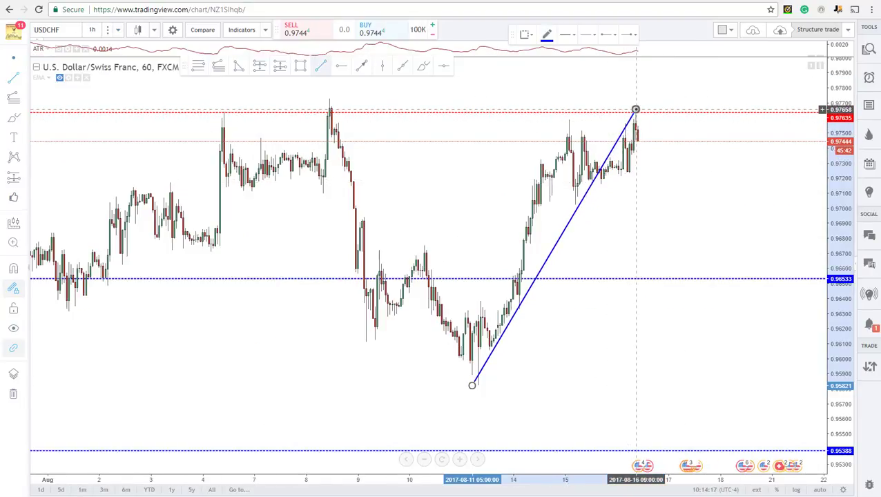
Draw a trend line from the 11 August low to the 0.97635 resistance, and try out a pullback to about 0.973 and a retest
click(635, 110)
click(649, 163)
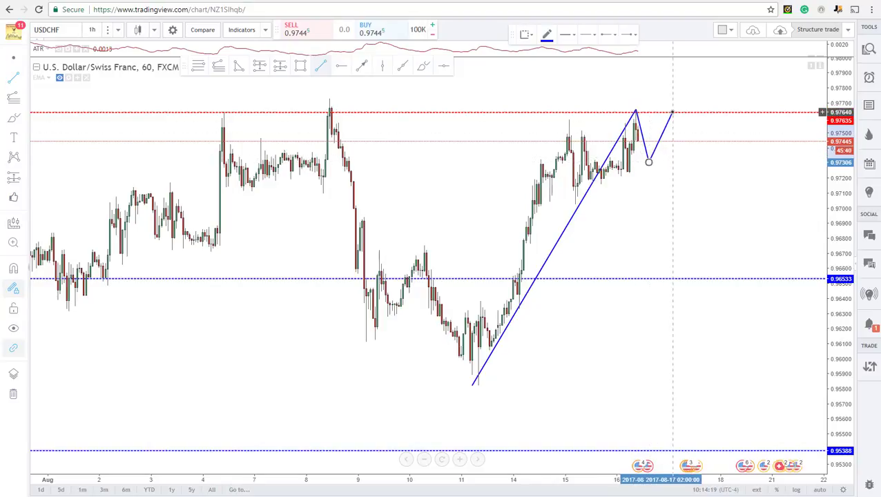
click(672, 111)
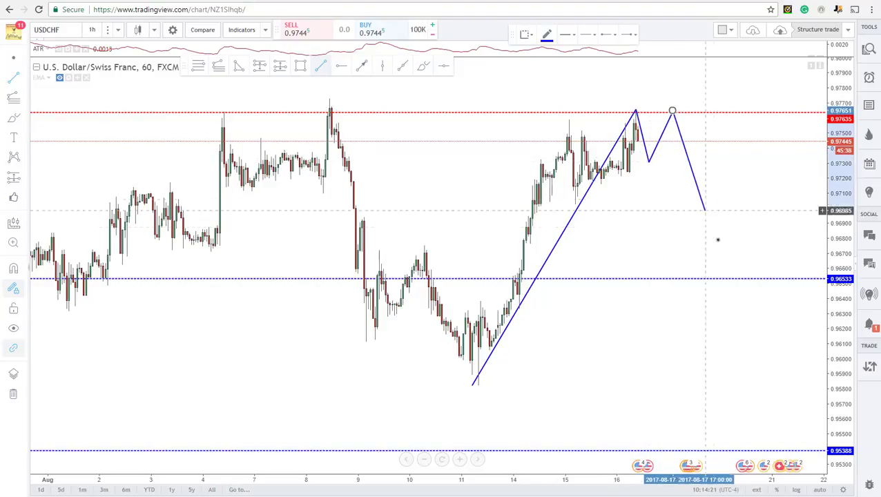
key(Escape)
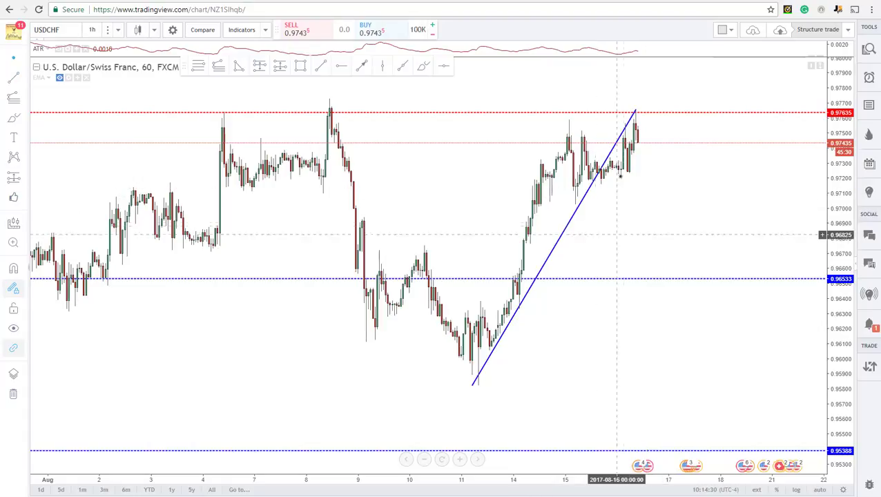
Sketch a bearish path breaking a horizontal line at about 0.970, rebounding to about 0.9735 and falling to about 0.9647
click(425, 66)
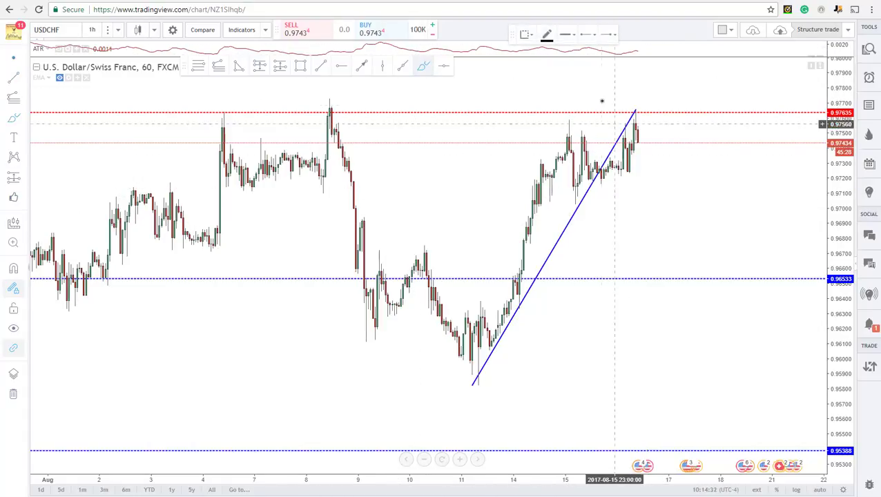
drag(635, 112, 649, 209)
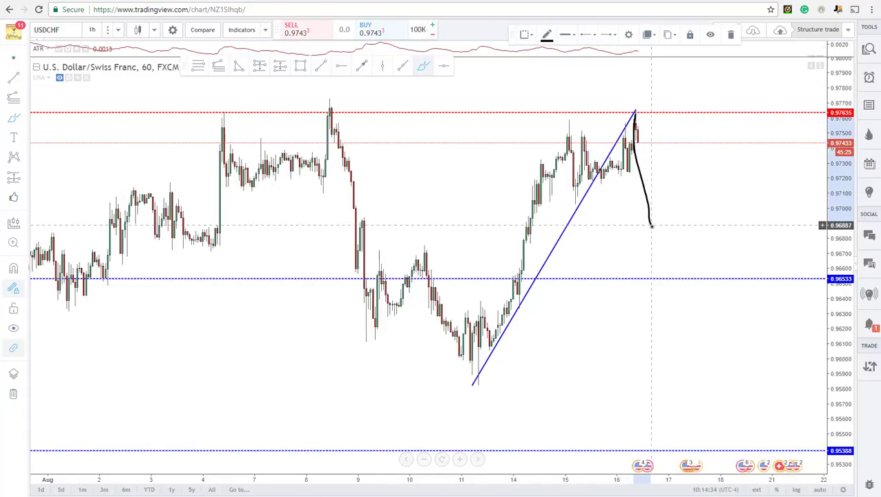
drag(551, 205, 720, 205)
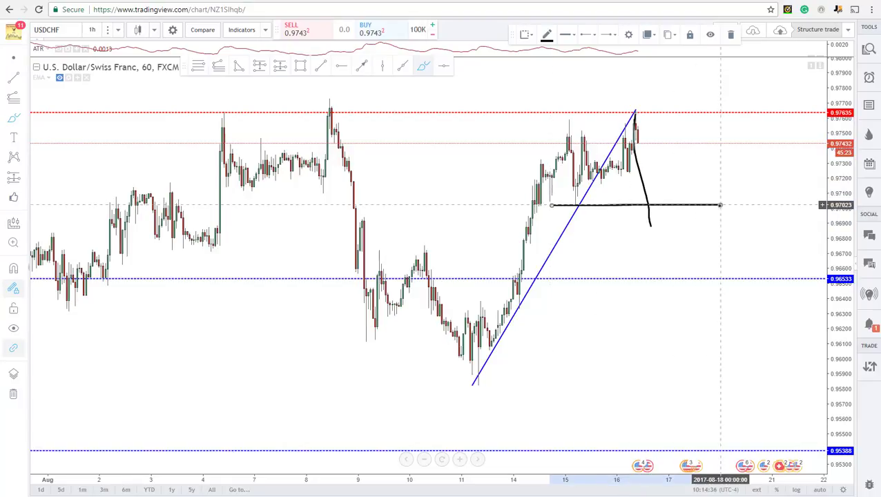
mouse_move(651, 224)
mouse_down()
mouse_move(687, 156)
mouse_move(735, 288)
mouse_up()
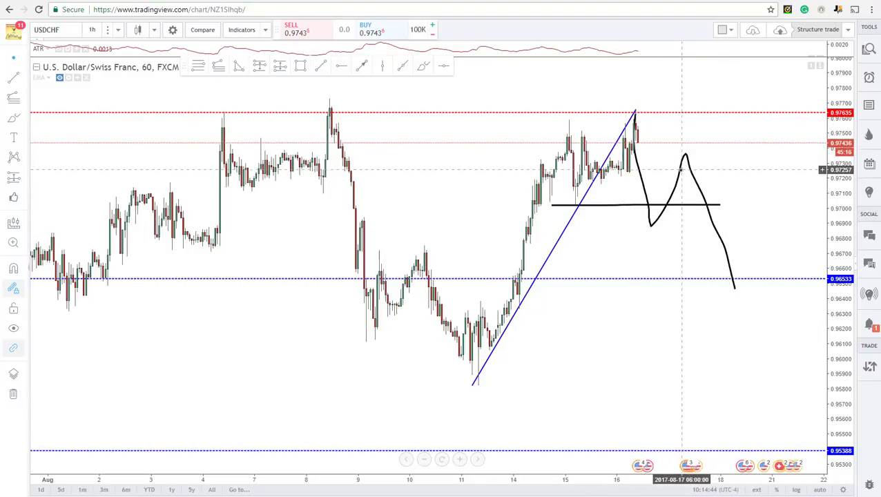
Delete the sketched bearish path, the horizontal line and the rising trend line from the 1-hour chart
right_click(646, 204)
click(677, 355)
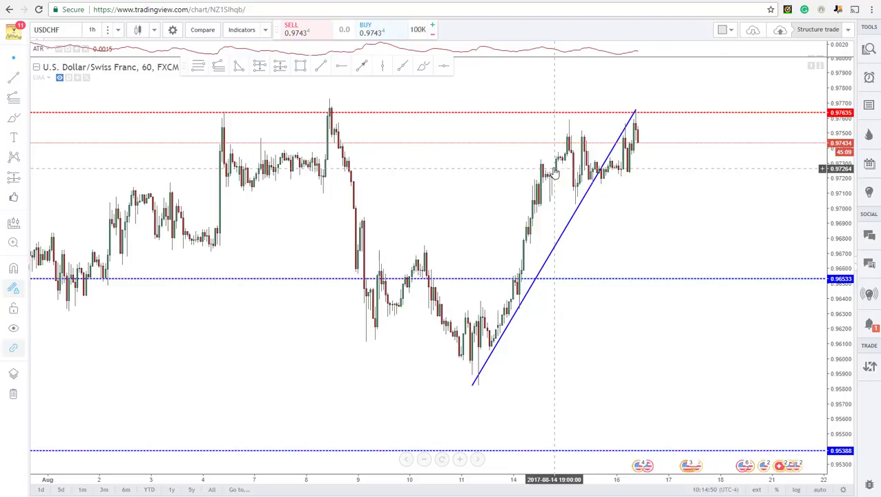
right_click(589, 190)
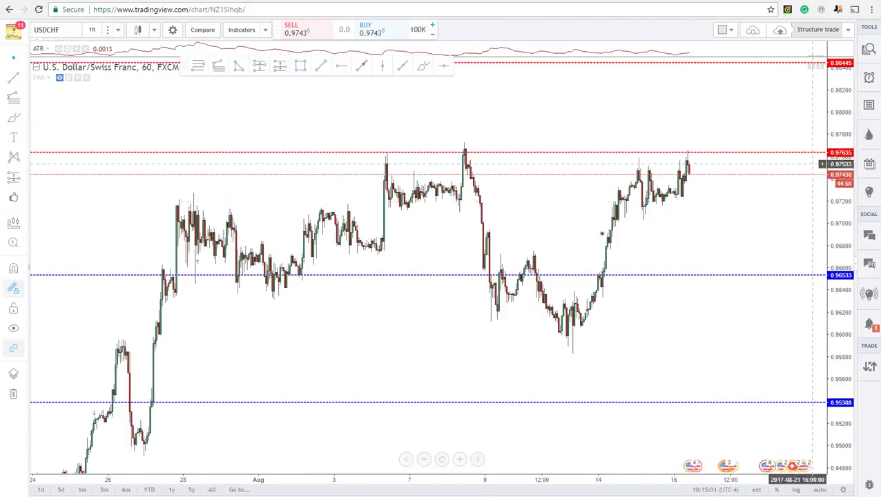
Sketch a bullish path to about 0.980, back to 0.97635 and up to 0.98445, plus a bearish path from 0.97635 to 0.96533
mouse_move(602, 234)
mouse_down()
mouse_move(600, 254)
mouse_move(450, 92)
mouse_up()
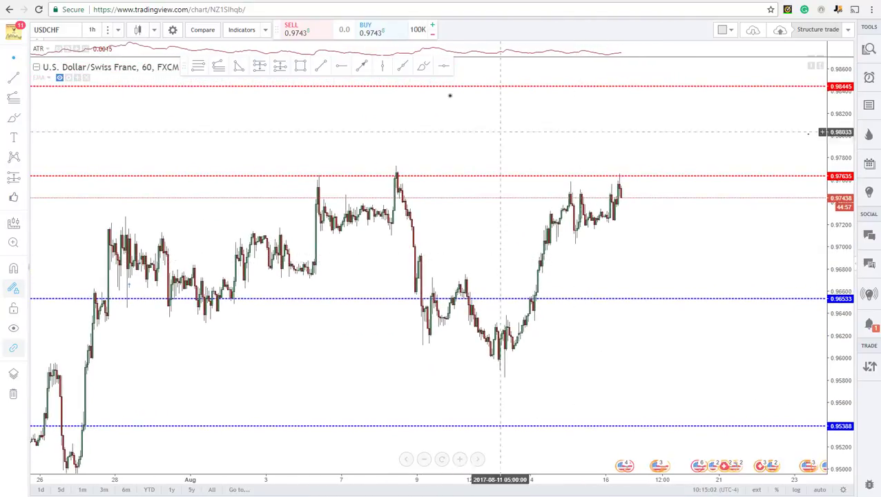
click(419, 67)
mouse_move(614, 220)
mouse_down()
mouse_move(650, 130)
mouse_move(695, 128)
mouse_move(723, 84)
mouse_up()
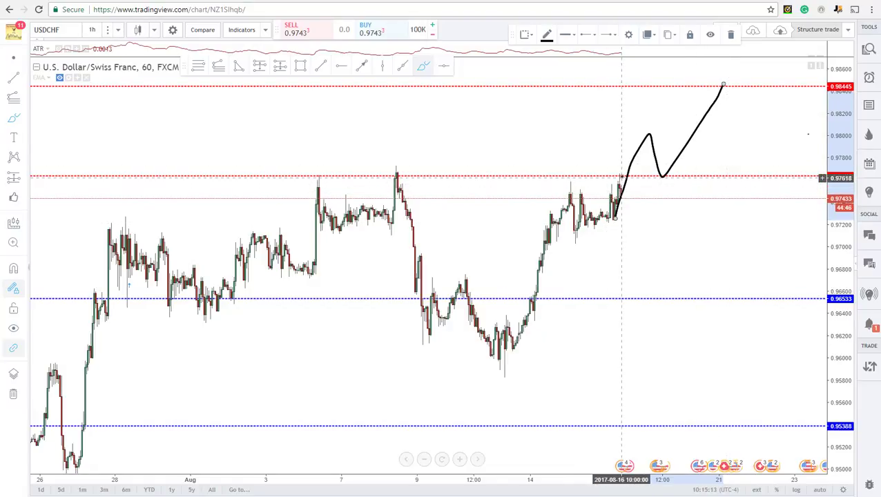
mouse_move(621, 178)
mouse_down()
mouse_move(653, 207)
mouse_move(664, 279)
mouse_up()
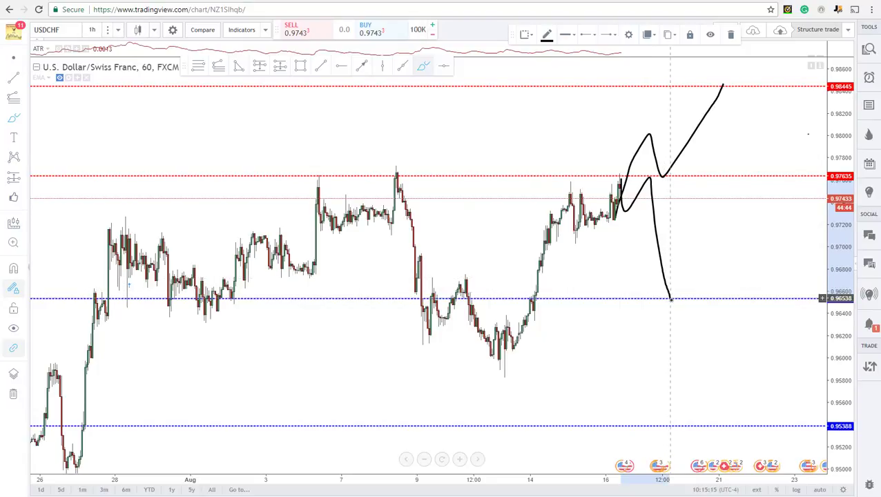
Extend the bearish path from the 0.96533 line down to about the 0.95388 support line
mouse_move(674, 334)
mouse_down()
mouse_move(656, 335)
mouse_move(645, 289)
mouse_up()
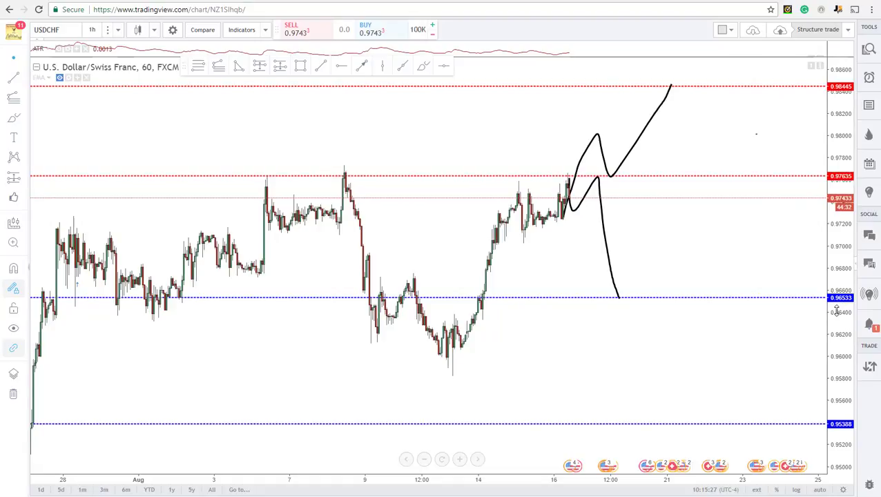
drag(695, 311, 632, 285)
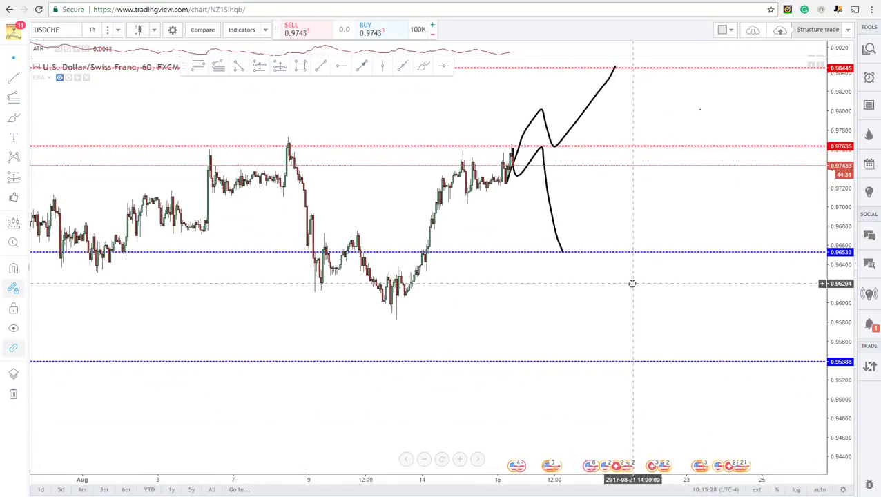
click(422, 66)
click(565, 250)
drag(565, 250, 633, 359)
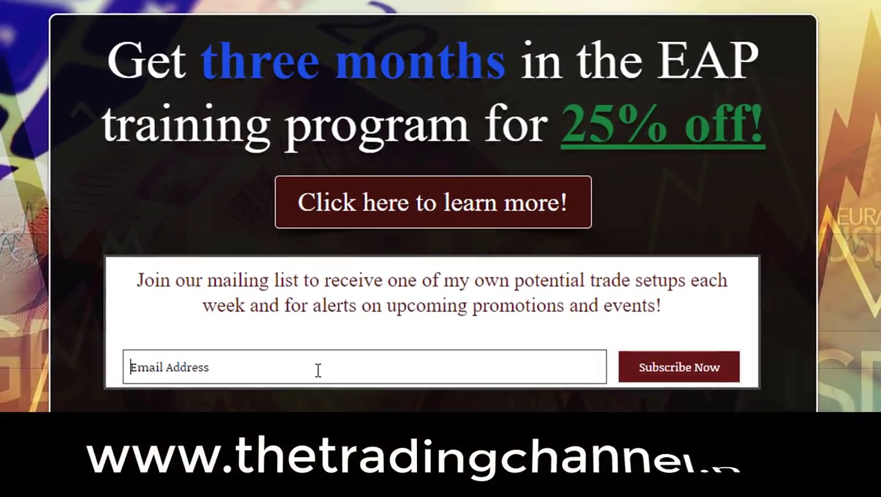
On thetradingchannel.net, enter an e-mail address in the mailing list form and submit the subscription
text(Y)
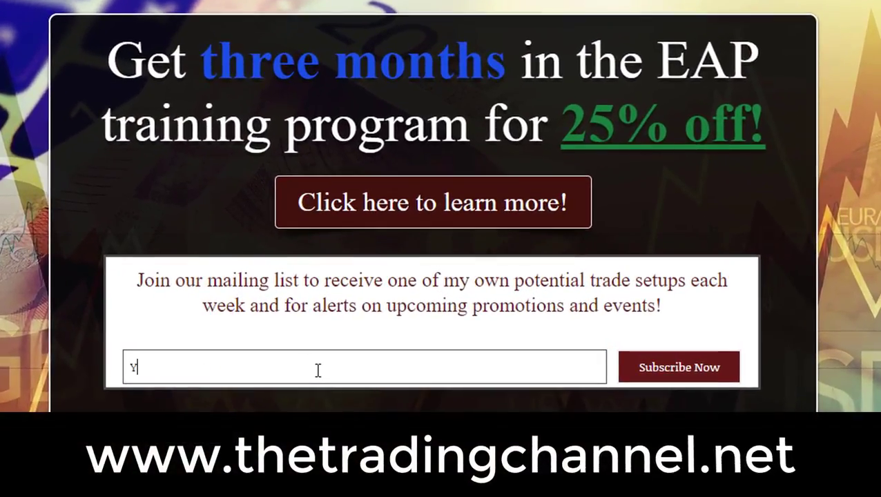
text(ourema)
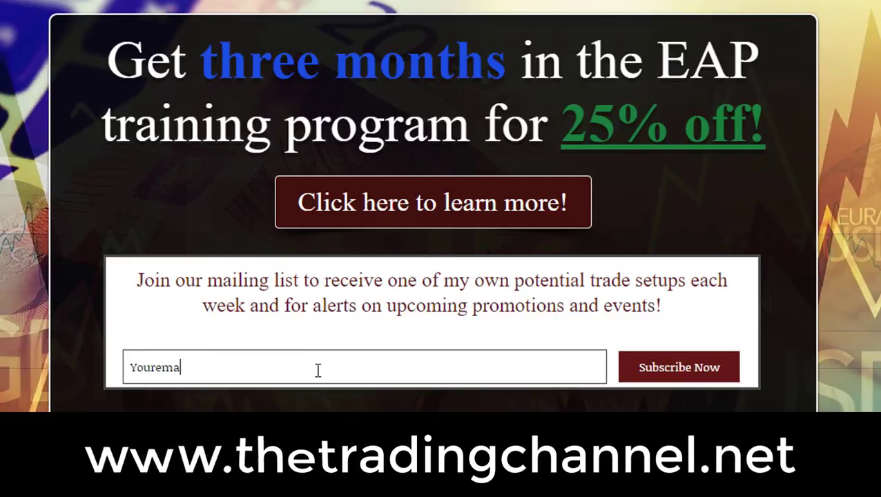
text(il@)
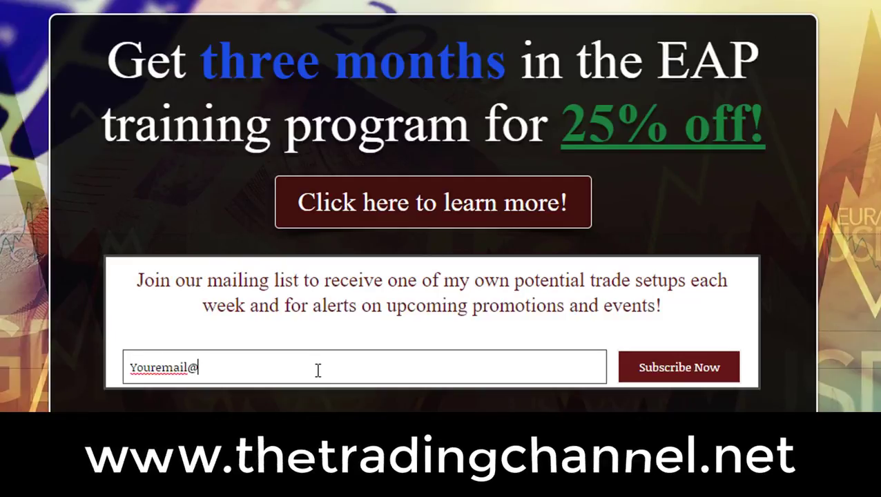
text(gmail.com)
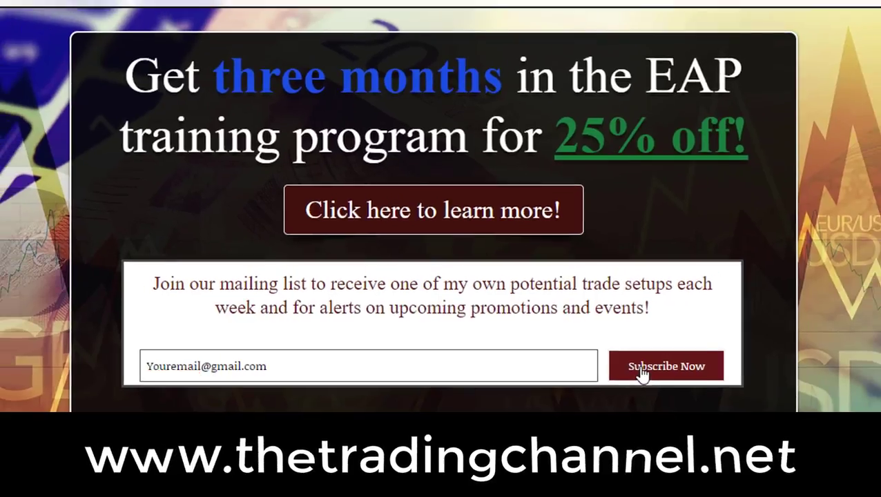
click(642, 372)
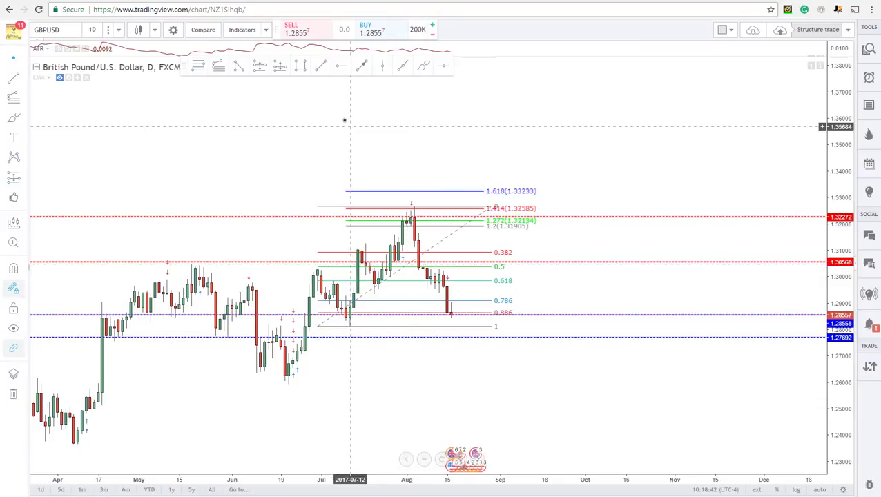
On the GBPUSD daily chart in TradingView, set up the Triangle drawing tool with a cyan fill and a black outline
click(236, 65)
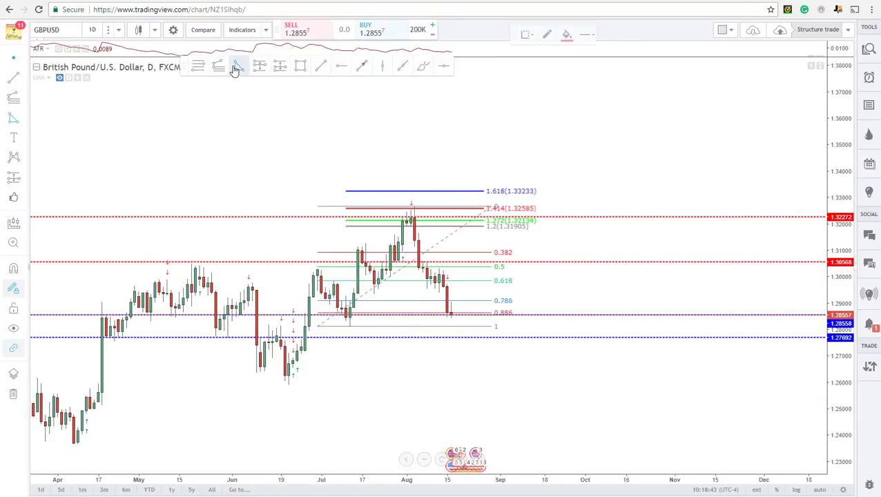
click(568, 35)
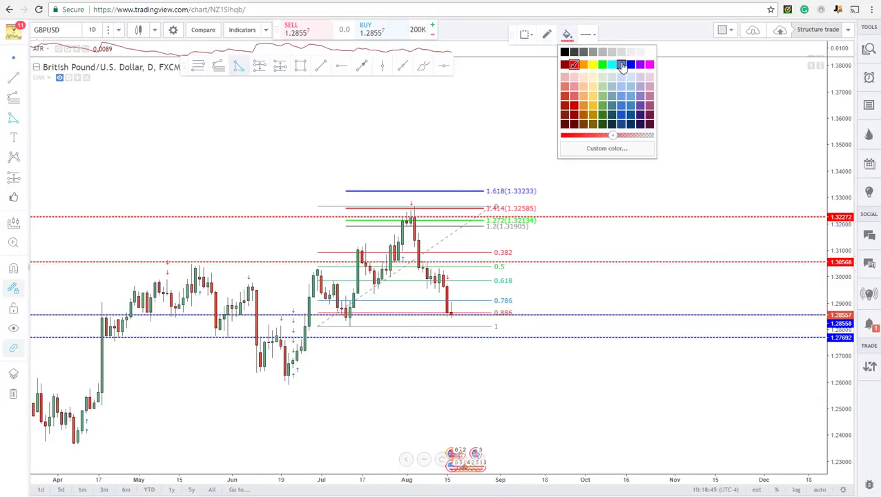
click(613, 65)
click(548, 35)
click(544, 65)
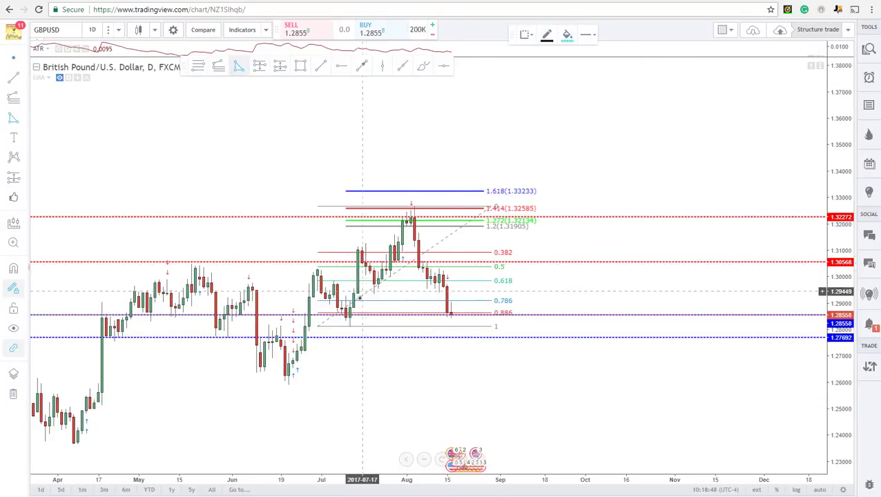
Draw two joined triangles through the July–August swings at about 1.2816, 1.3142, 1.2933, 1.3265 and 1.2862
click(346, 325)
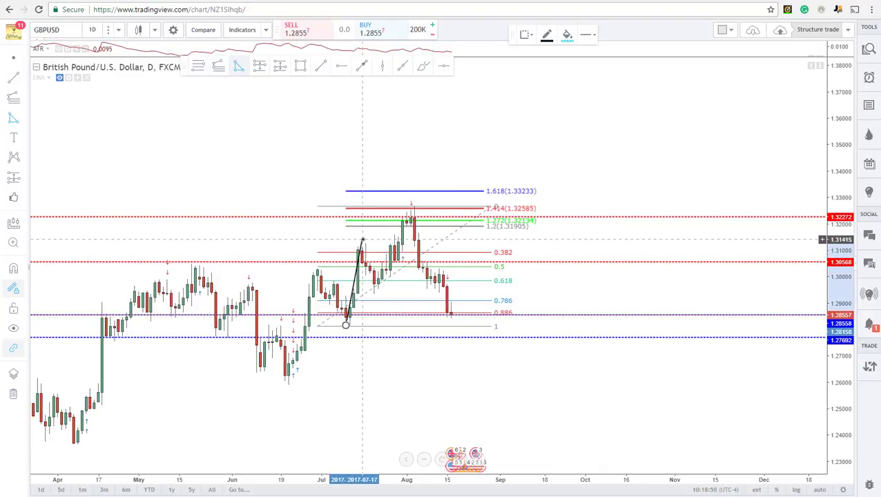
click(362, 240)
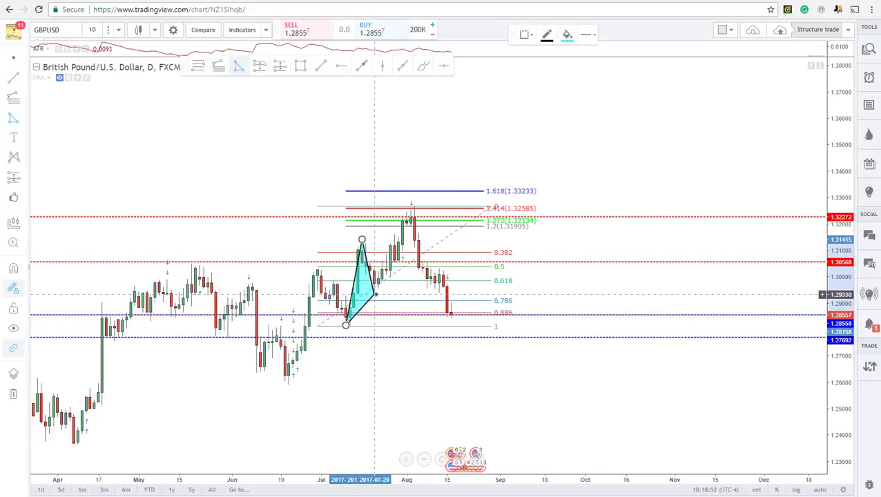
click(374, 295)
click(414, 207)
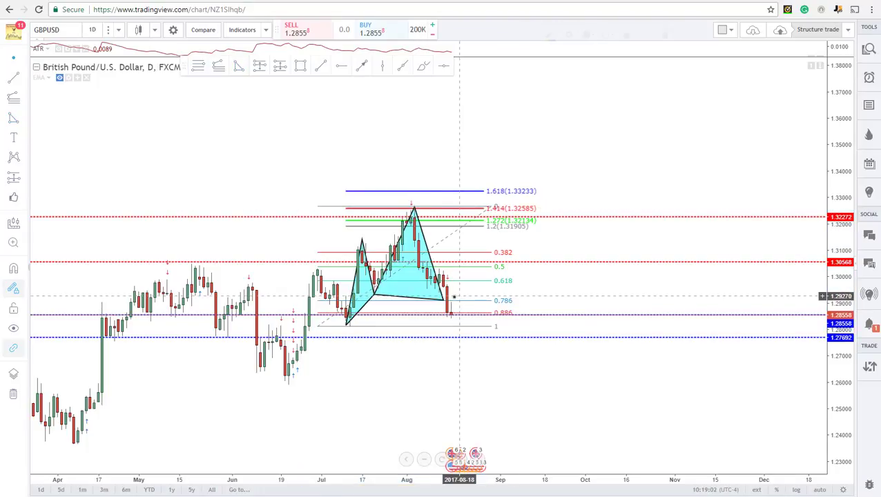
click(448, 313)
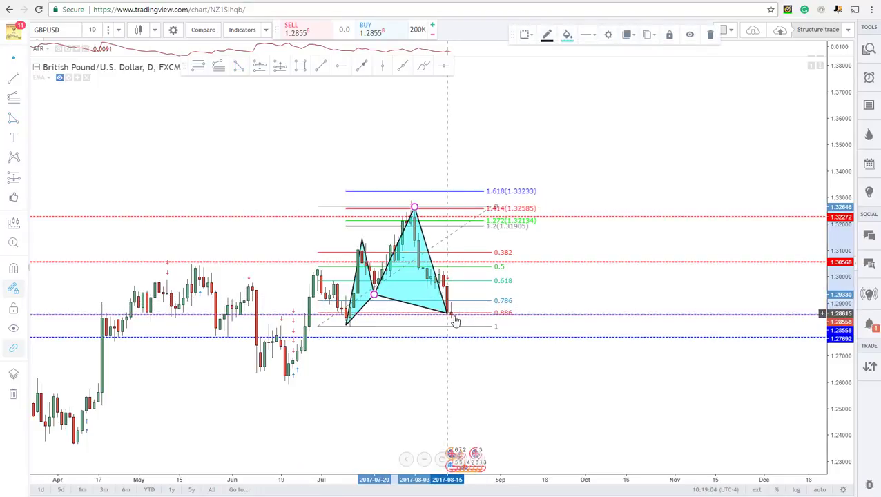
click(592, 314)
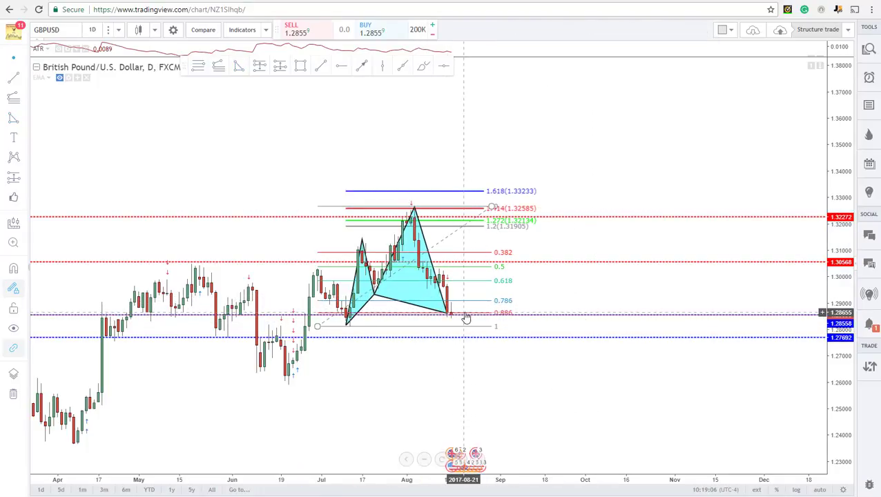